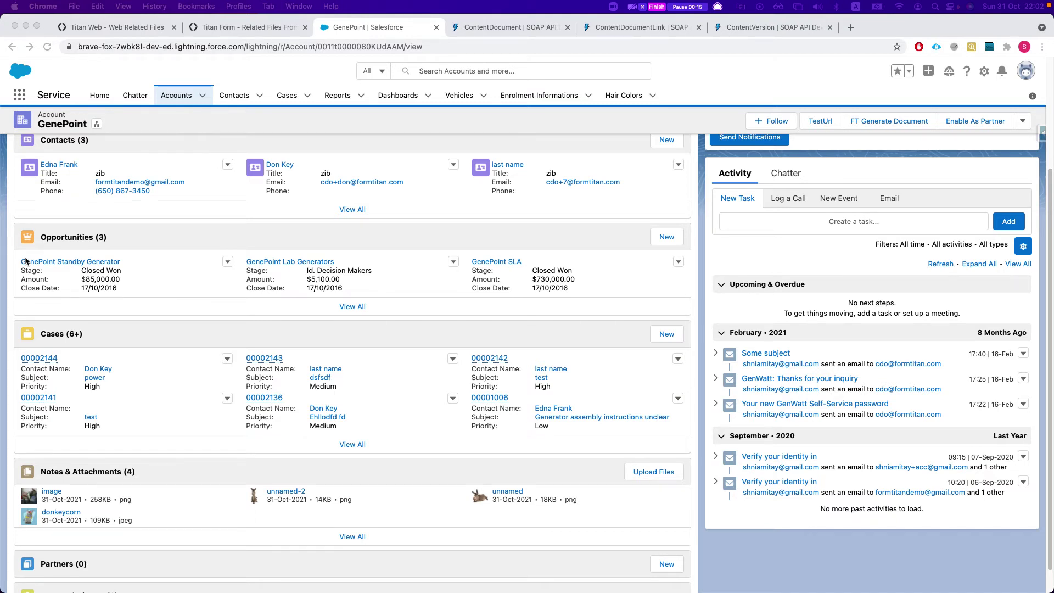
# Review the GenePoint account's four attachments, then move the ContentVersion docs tab ahead of ContentDocument
pyautogui.scroll(5, 25, 261)
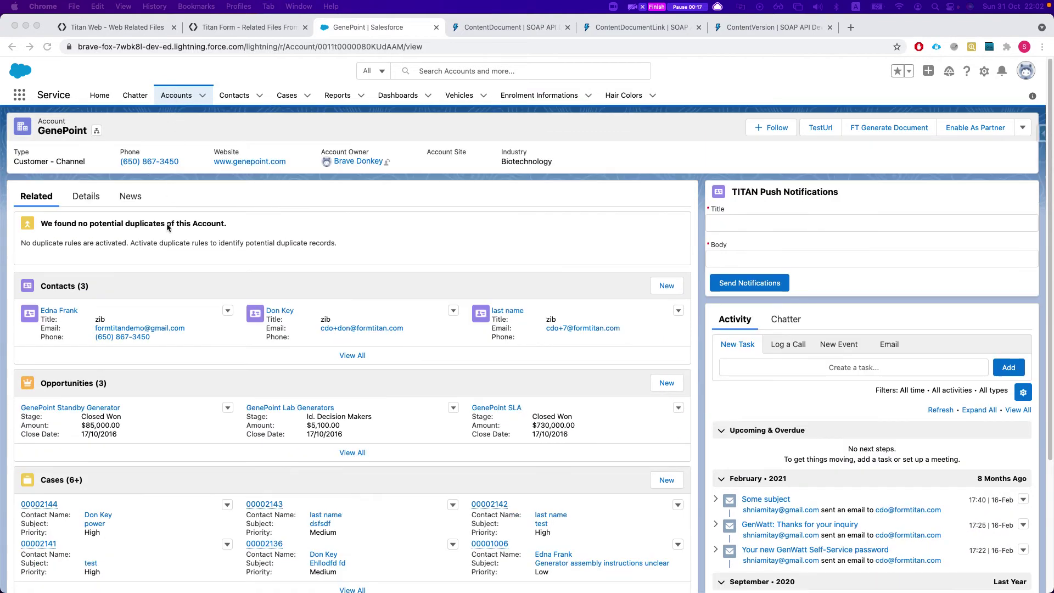
pyautogui.scroll(-4, 171, 284)
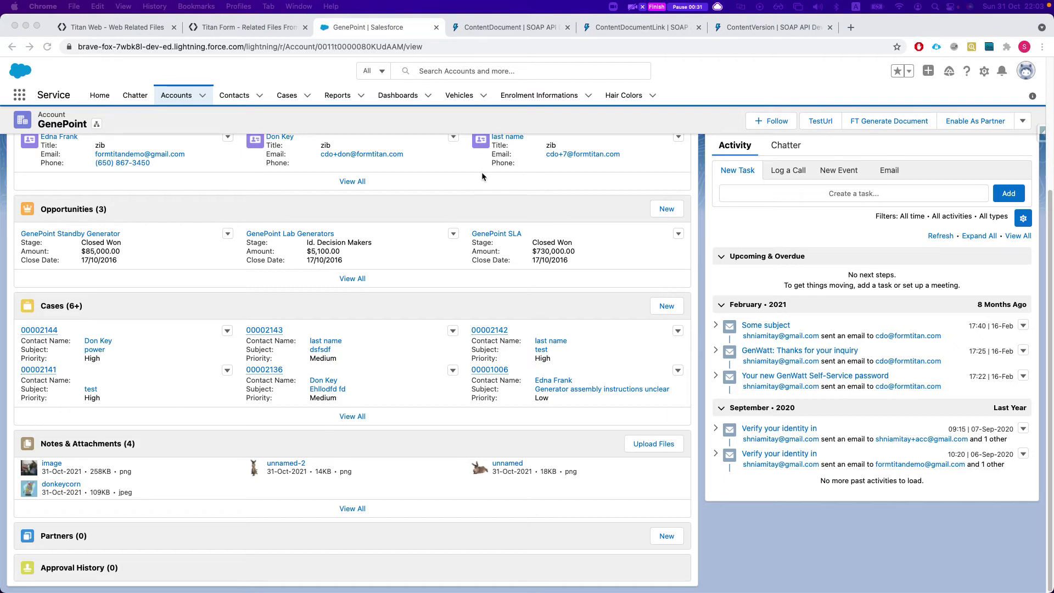
pyautogui.click(531, 28)
pyautogui.moveTo(736, 28); pyautogui.dragTo(522, 35)
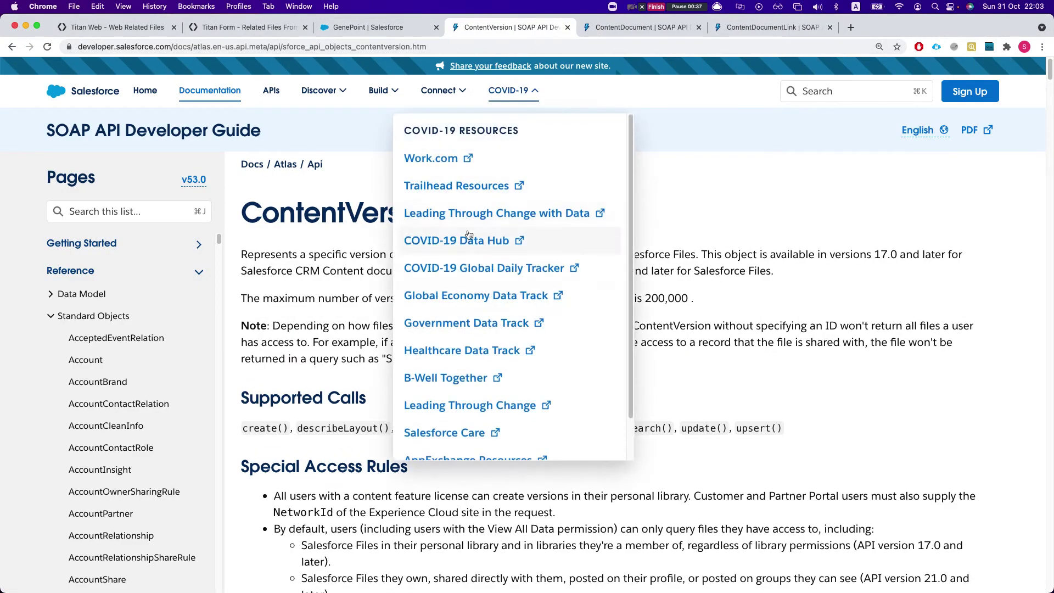
# Read through the ContentVersion and ContentDocument API references
pyautogui.scroll(-3, 387, 387)
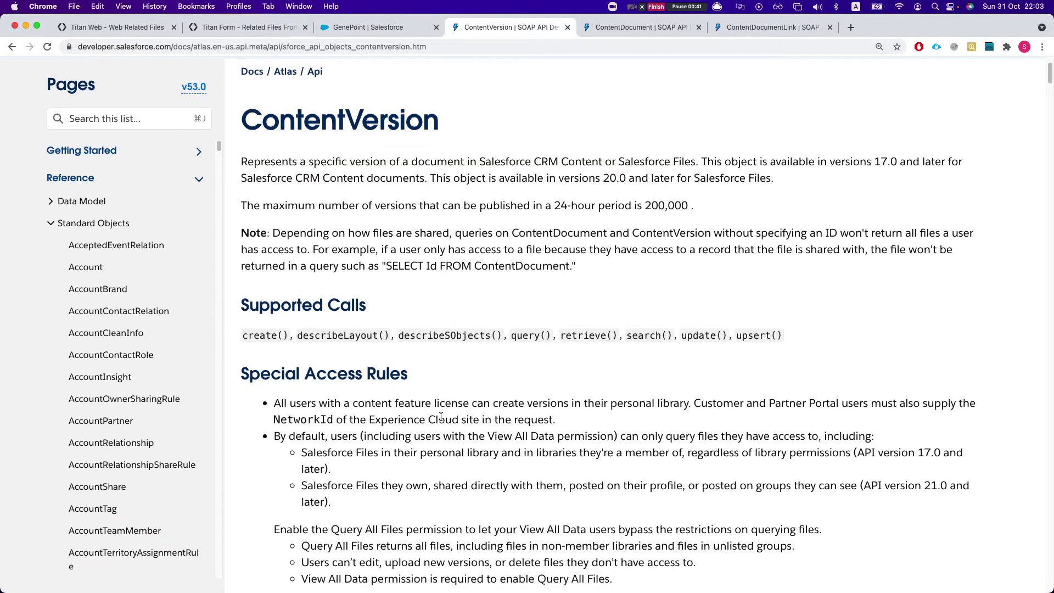
pyautogui.scroll(-6, 441, 417)
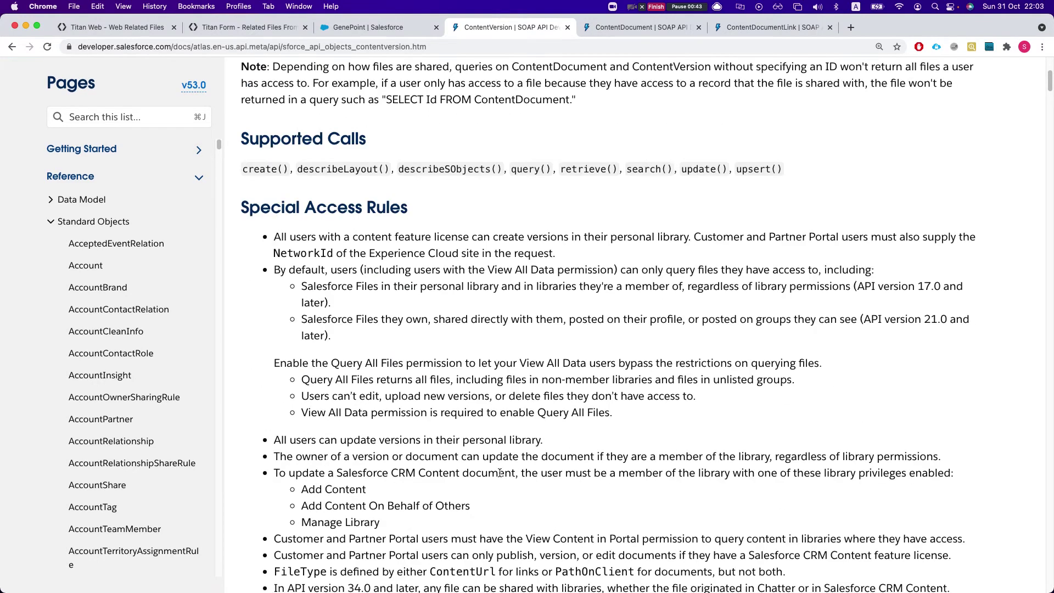
pyautogui.scroll(-3, 491, 389)
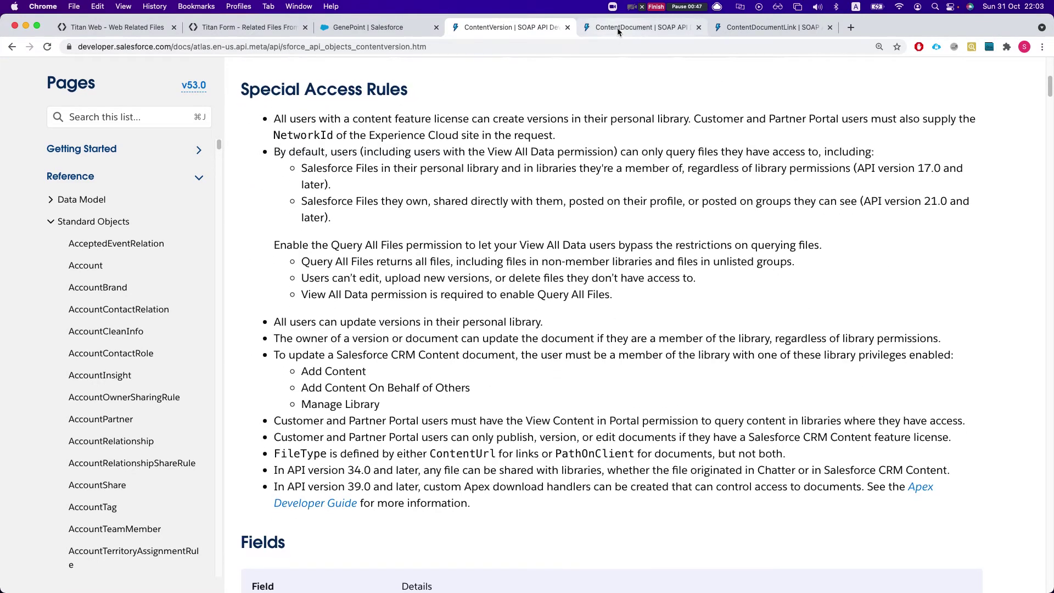
pyautogui.click(639, 27)
pyautogui.scroll(-10, 520, 219)
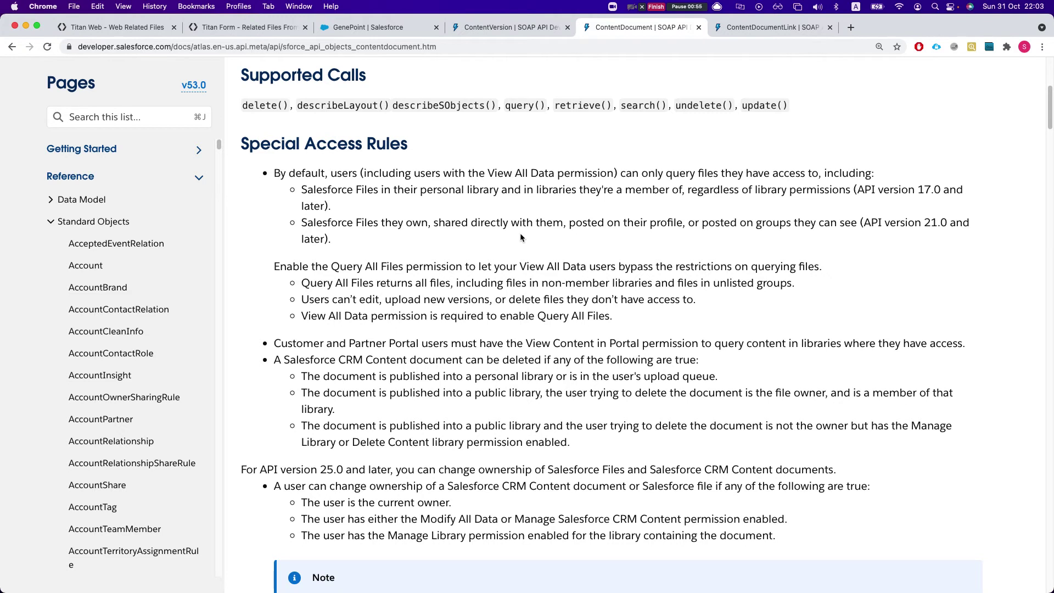
pyautogui.click(498, 37)
pyautogui.scroll(-3, 483, 225)
pyautogui.scroll(-4, 480, 236)
pyautogui.scroll(-3, 476, 265)
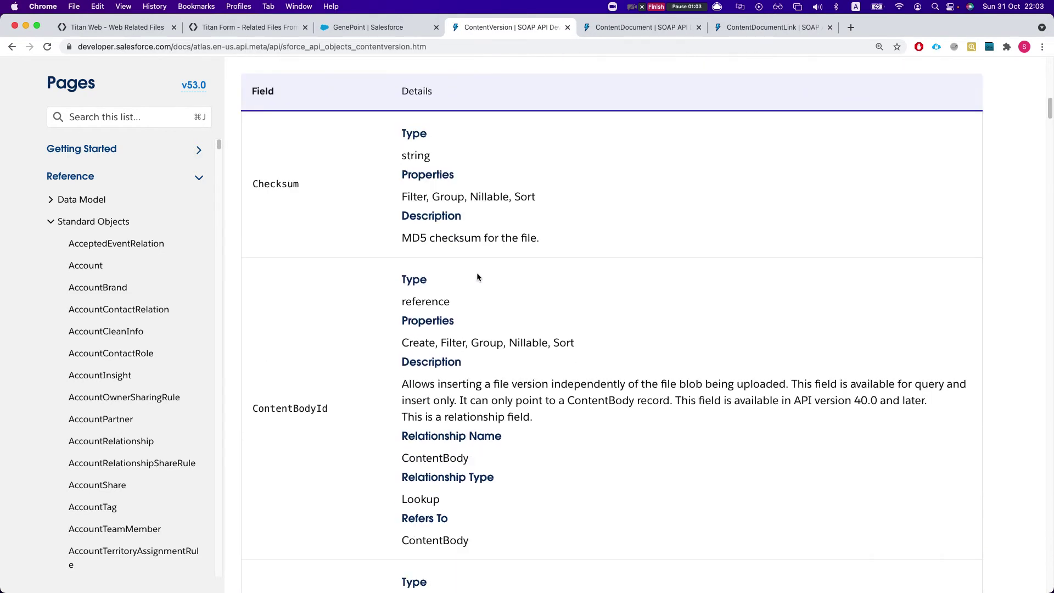
pyautogui.scroll(-10, 475, 253)
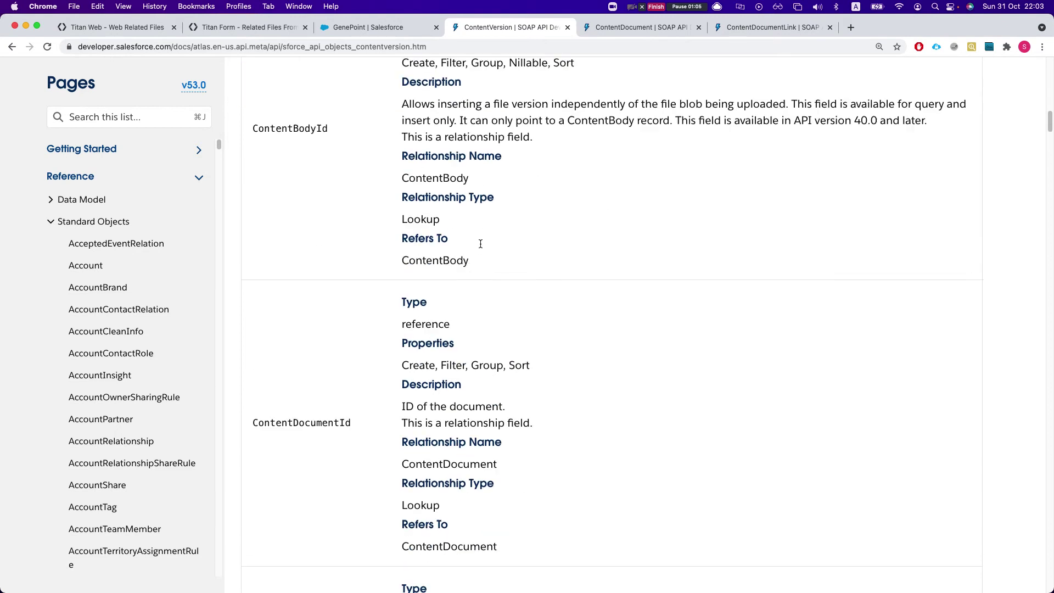
# Search ContentVersion for 'first publi', select FirstPublishLocationId, then return to the GenePoint record
pyautogui.press('super+f')
pyautogui.write('fir')
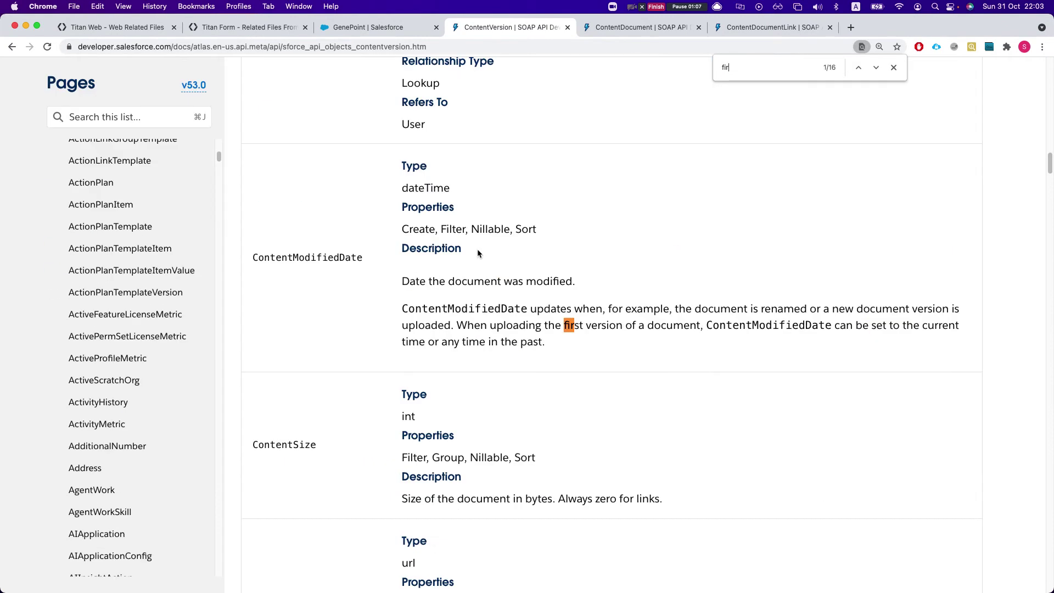
pyautogui.write('st publi')
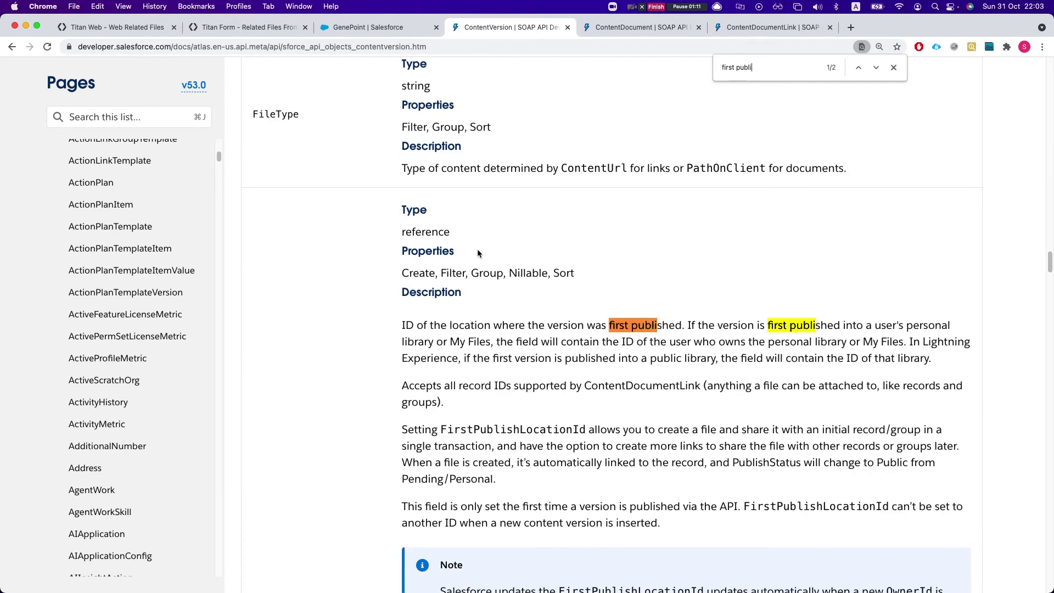
pyautogui.press('Return')
pyautogui.press('Return')
pyautogui.scroll(-10, 543, 380)
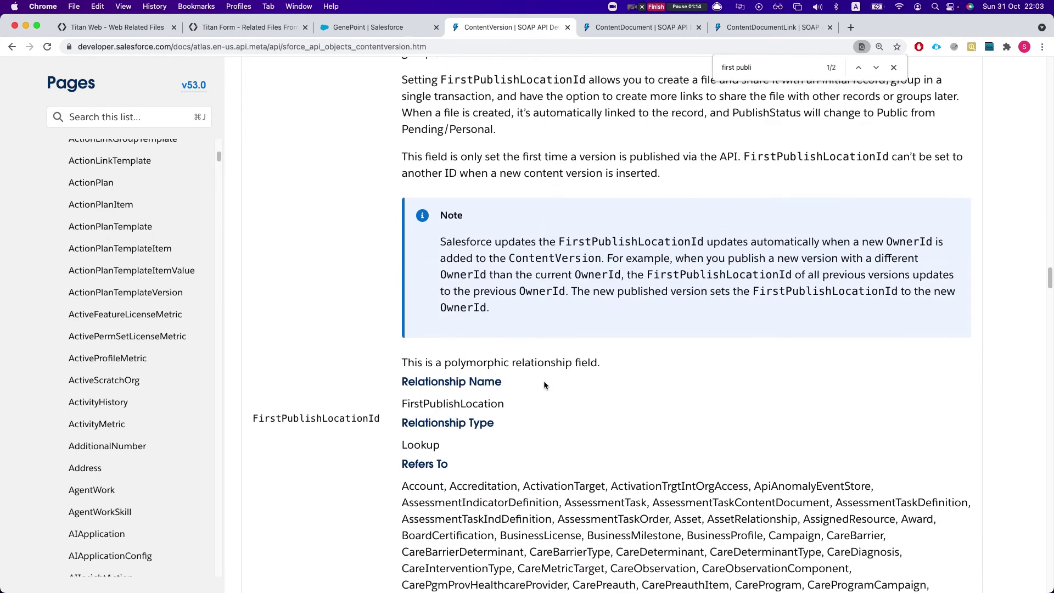
pyautogui.scroll(-3, 543, 380)
pyautogui.doubleClick(284, 301)
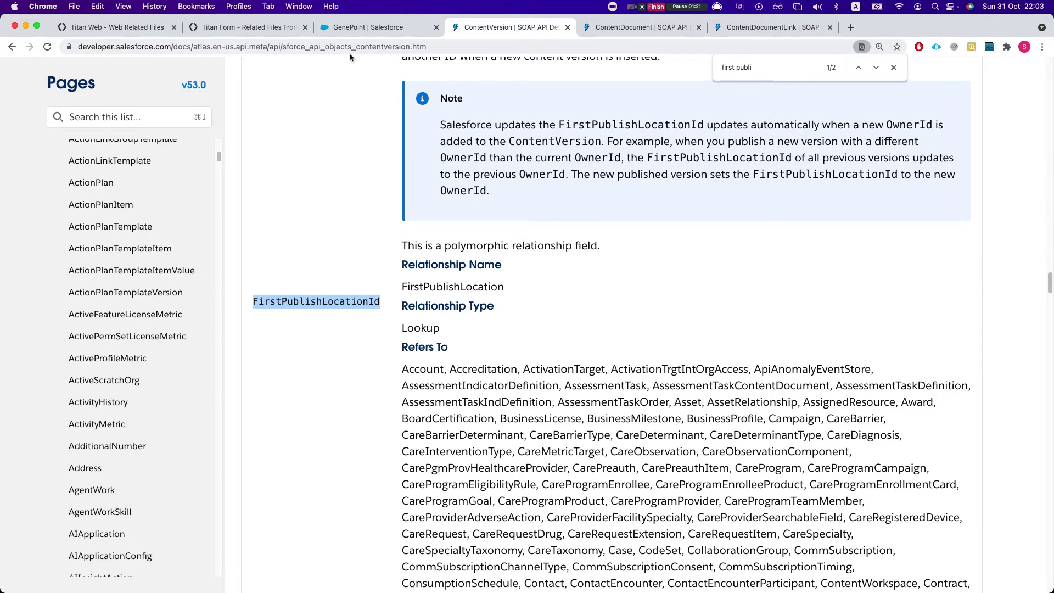
pyautogui.click(411, 28)
# Select GenePoint's record ID in the address bar, then view the ContentDocument API reference
pyautogui.doubleClick(370, 46)
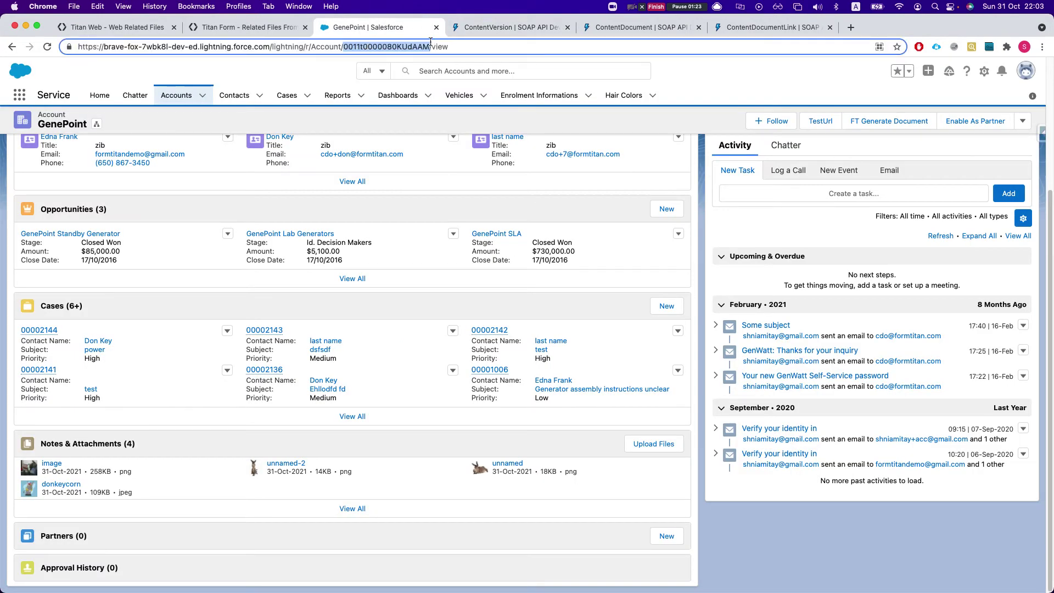
pyautogui.click(537, 27)
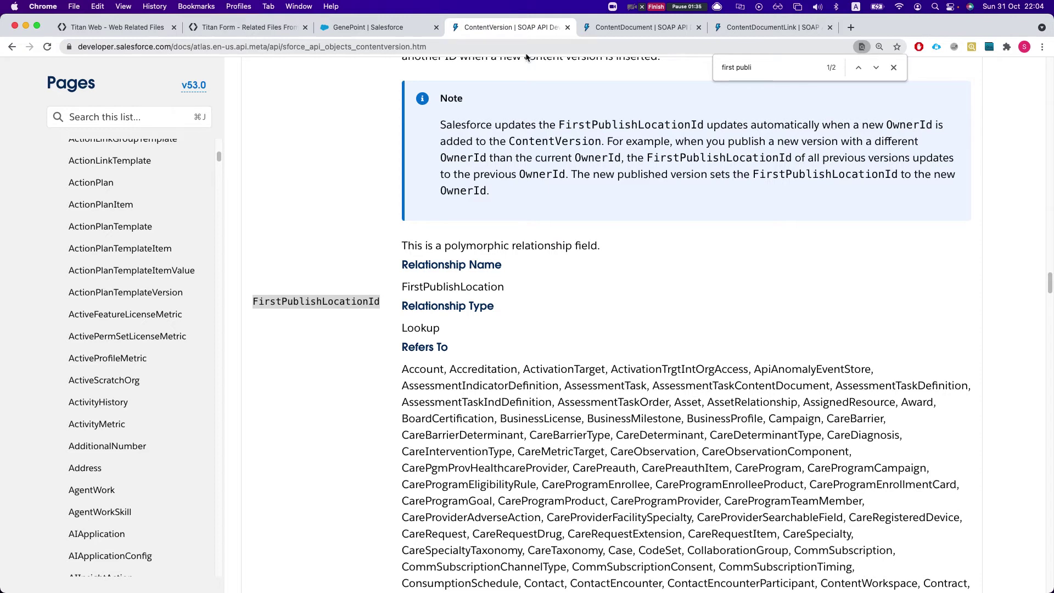
pyautogui.click(614, 28)
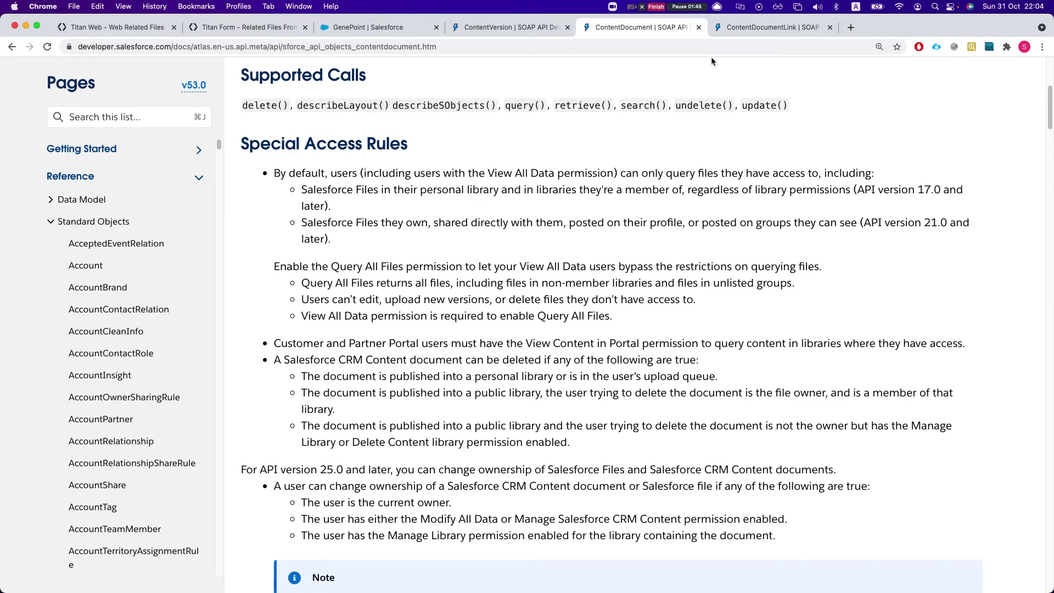
# Read the ContentDocumentLink reference, selecting its ContentDocumentId and LinkedEntityId fields
pyautogui.click(744, 30)
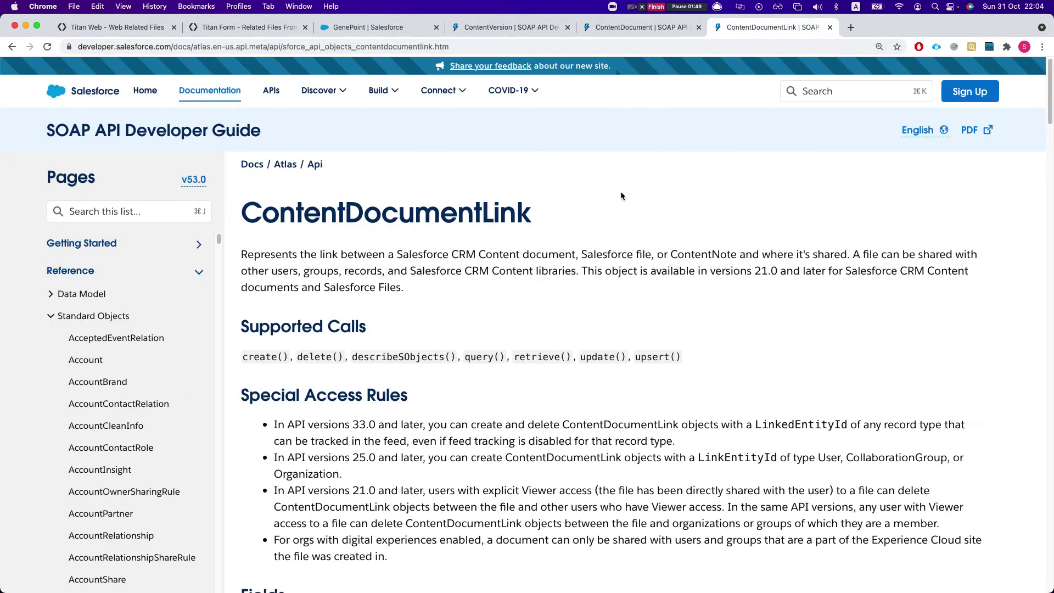
pyautogui.scroll(-5, 617, 208)
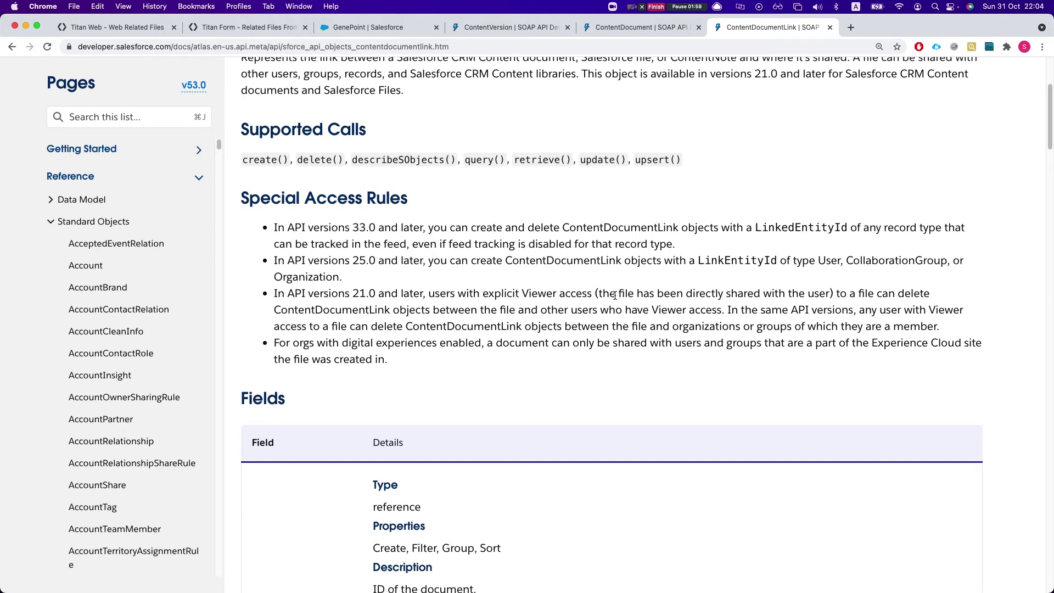
pyautogui.scroll(-7, 615, 294)
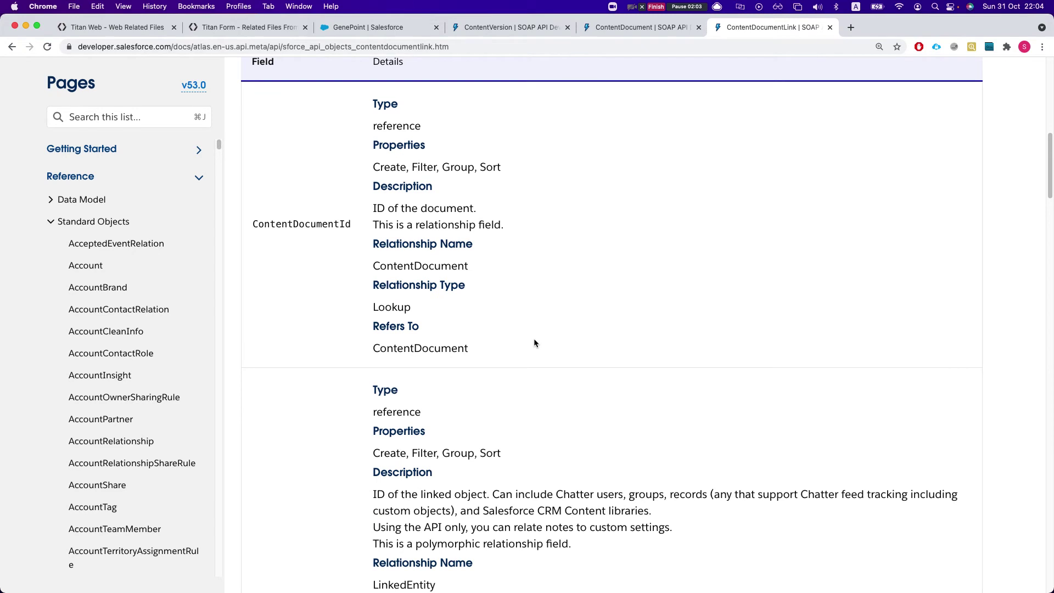
pyautogui.doubleClick(329, 224)
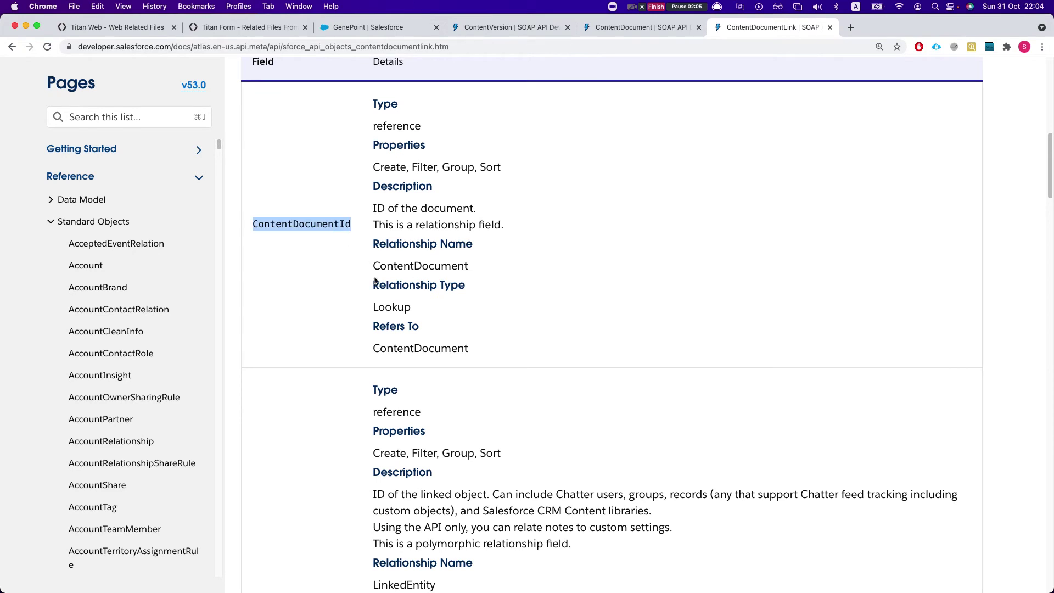
pyautogui.scroll(-9, 375, 281)
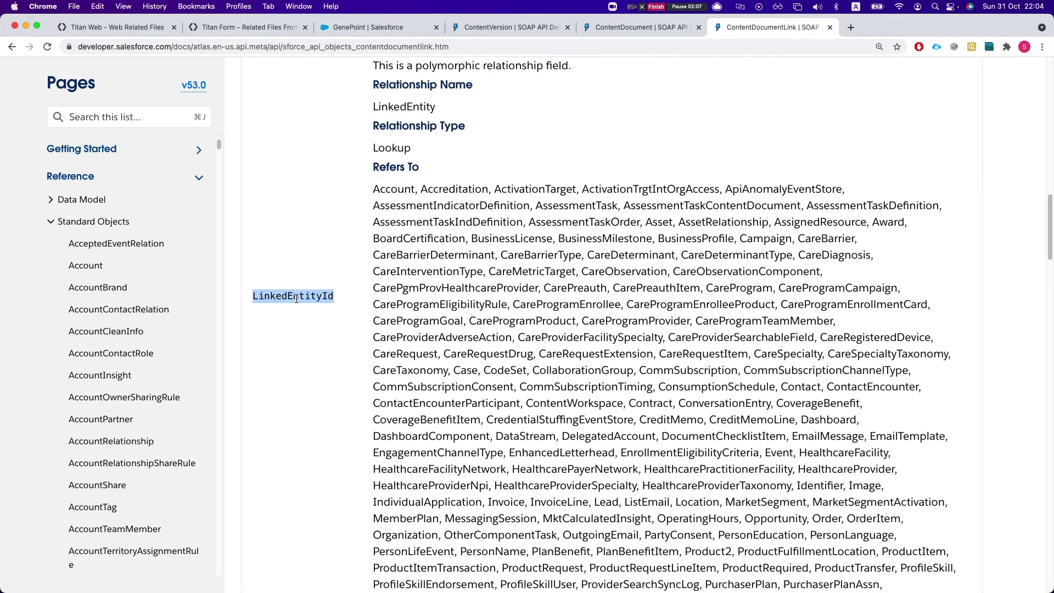
pyautogui.doubleClick(297, 298)
pyautogui.scroll(-10, 321, 329)
pyautogui.scroll(-10, 285, 351)
pyautogui.scroll(9, 329, 318)
pyautogui.scroll(14, 351, 316)
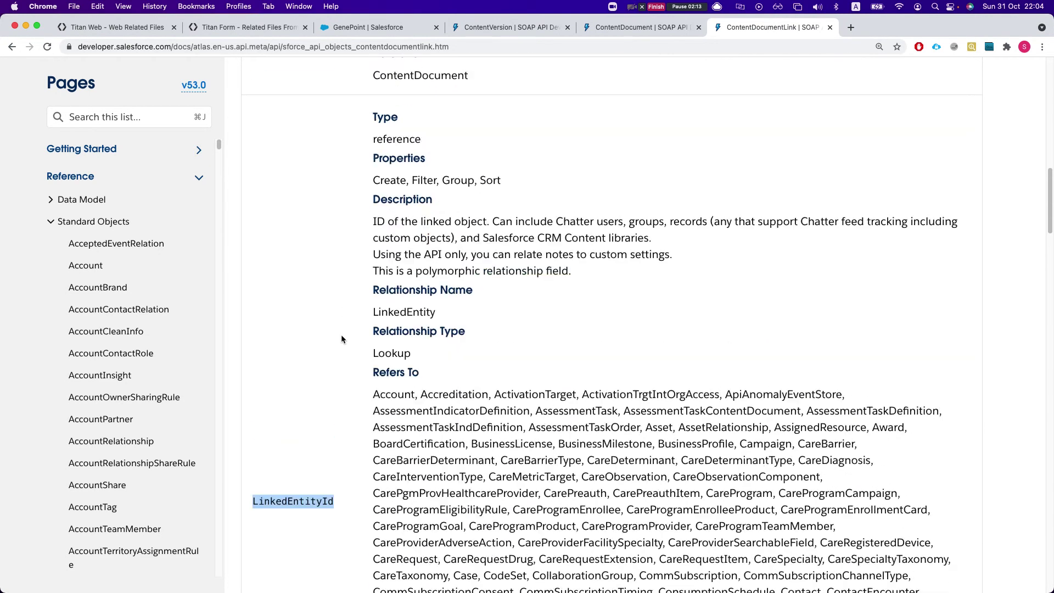
pyautogui.scroll(3, 335, 366)
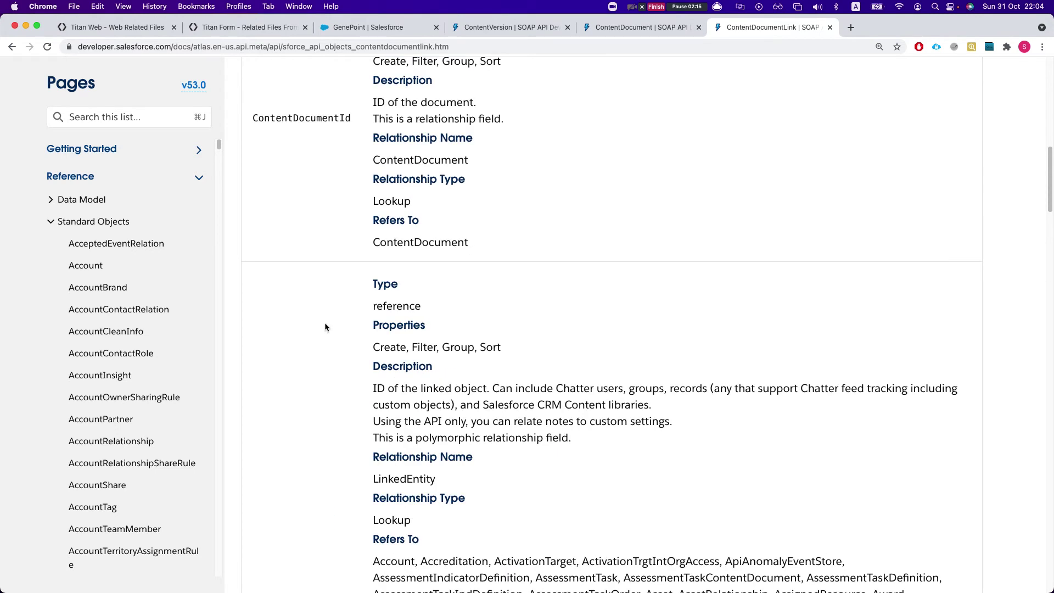
pyautogui.doubleClick(322, 118)
pyautogui.scroll(-5, 299, 355)
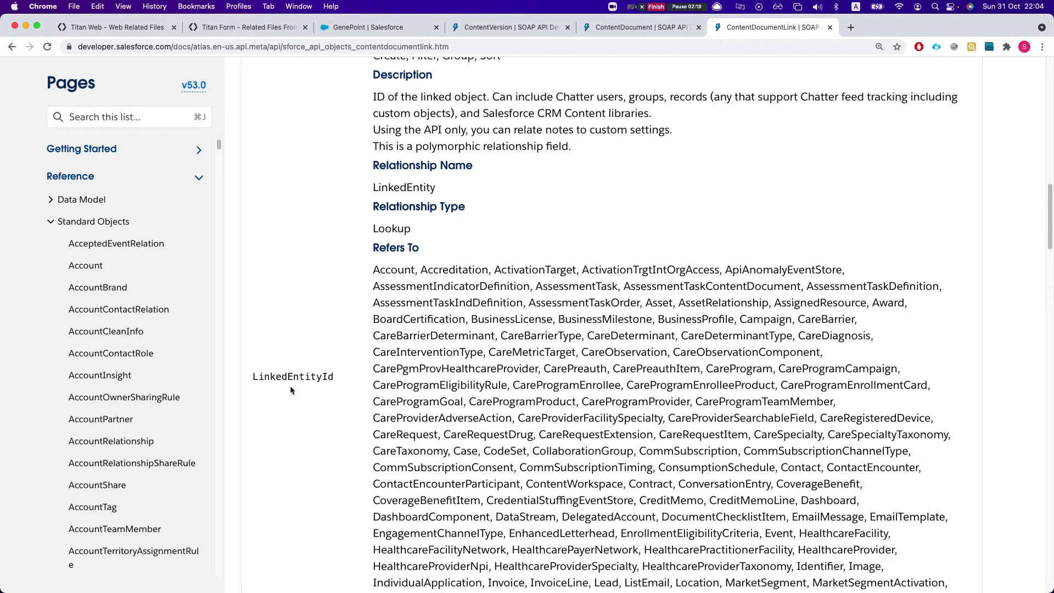
# Compare against ContentDocument, reselect LinkedEntityId in ContentDocumentLink, then return to the GenePoint record
pyautogui.click(637, 30)
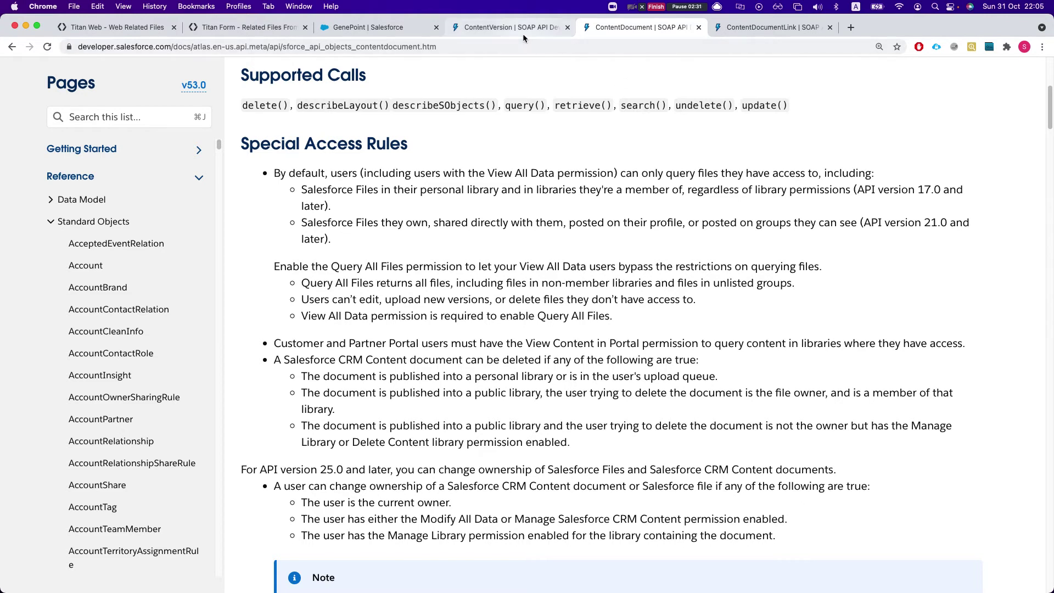
pyautogui.click(727, 31)
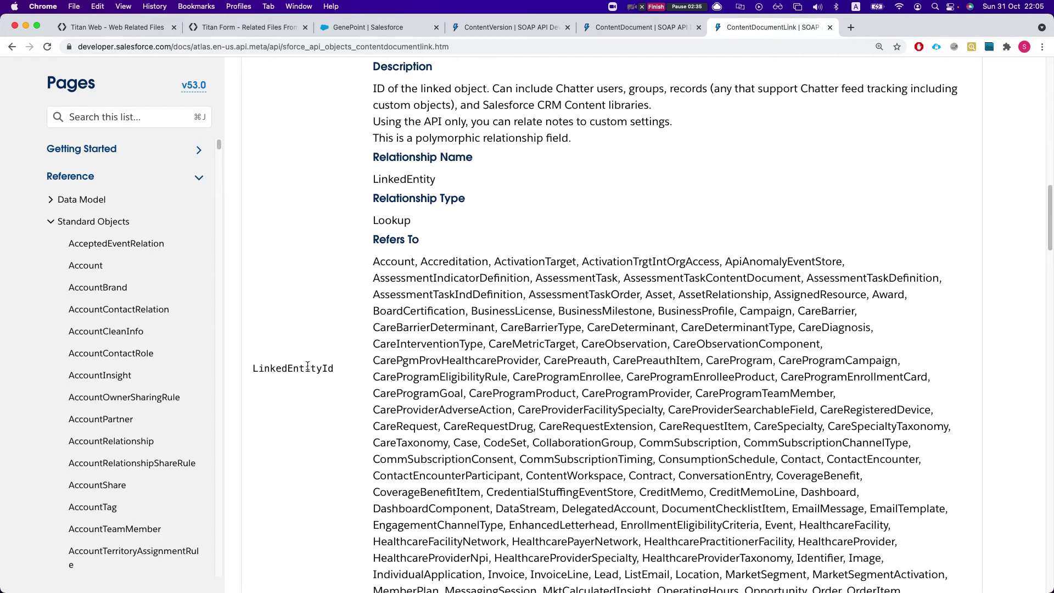
pyautogui.doubleClick(305, 368)
pyautogui.scroll(6, 353, 346)
pyautogui.scroll(1, 354, 344)
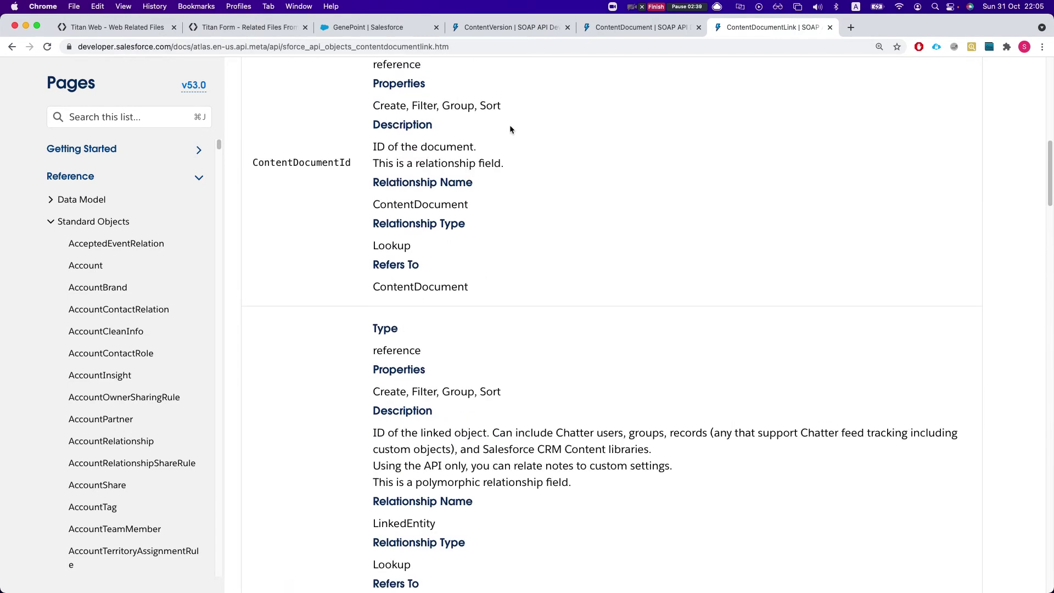
pyautogui.click(367, 27)
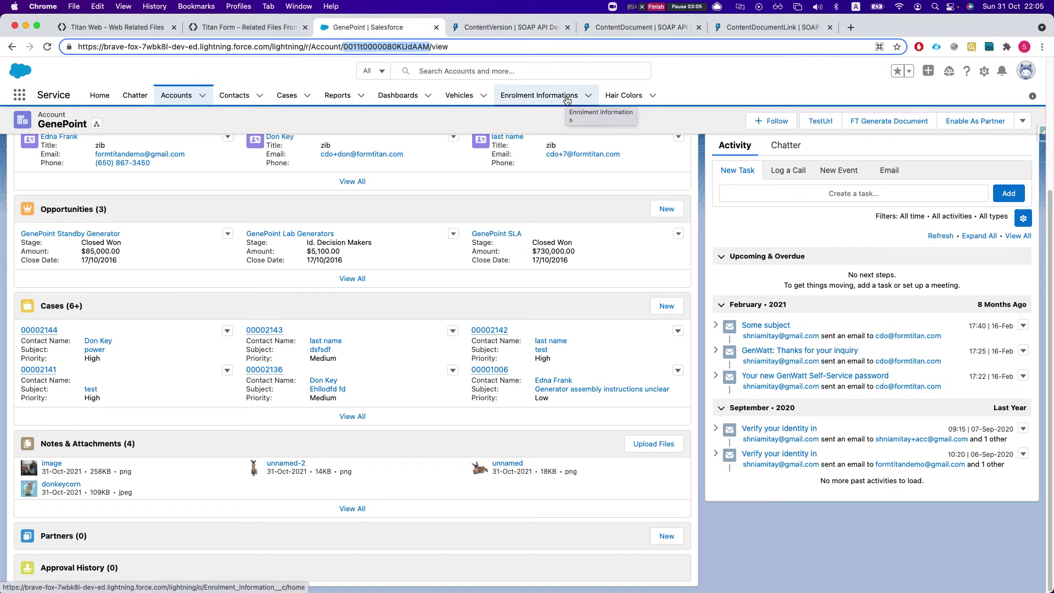
# Bring up the ContentVersion API reference at its FirstPublishLocationId field
pyautogui.click(519, 30)
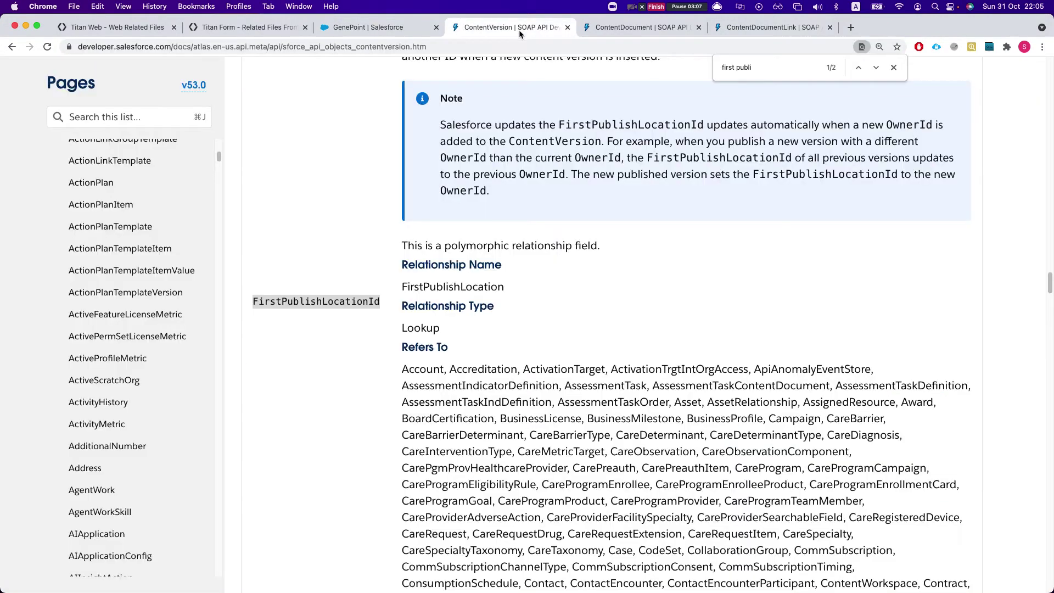
# Search the ContentVersion page for 'contentdocumentid', then switch to the Titan Forms editor
pyautogui.scroll(4, 480, 258)
pyautogui.scroll(10, 485, 247)
pyautogui.scroll(15, 430, 295)
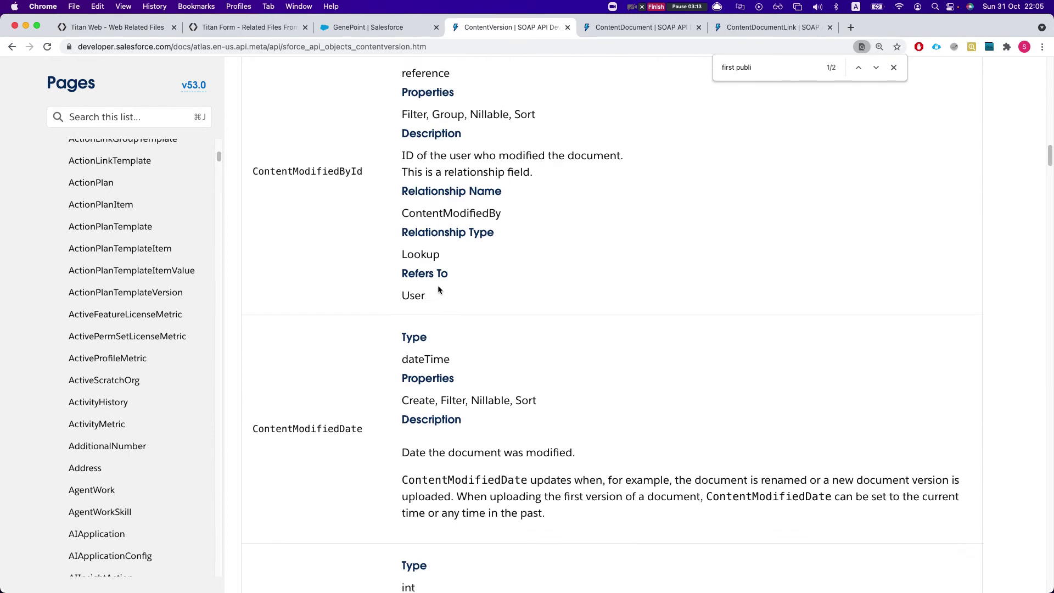
pyautogui.scroll(8, 438, 290)
pyautogui.press('super+f')
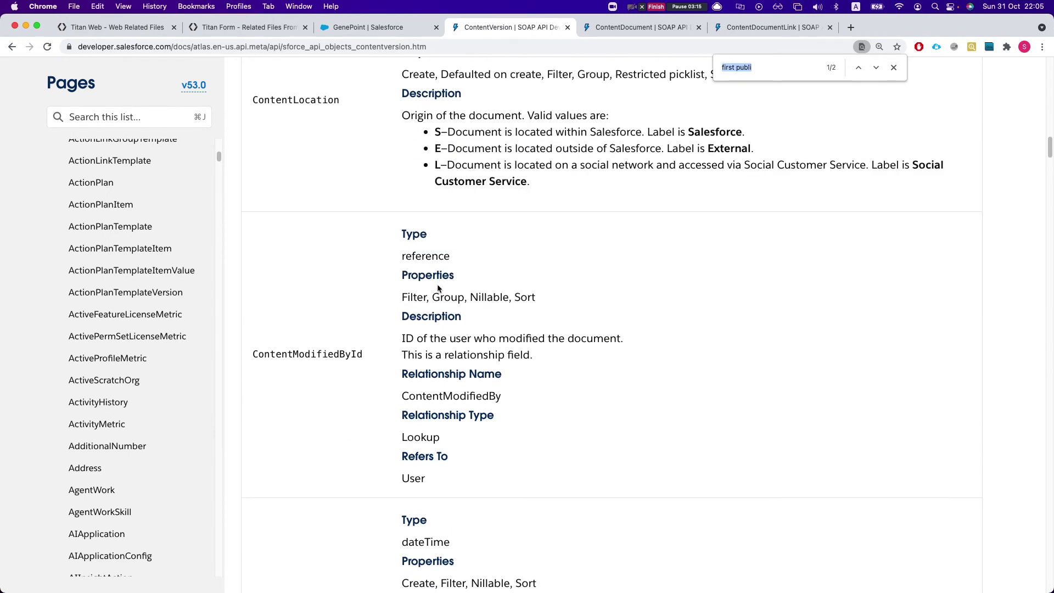
pyautogui.write('contentdo')
pyautogui.press('Return')
pyautogui.write('cument')
pyautogui.press('Return')
pyautogui.press('Return')
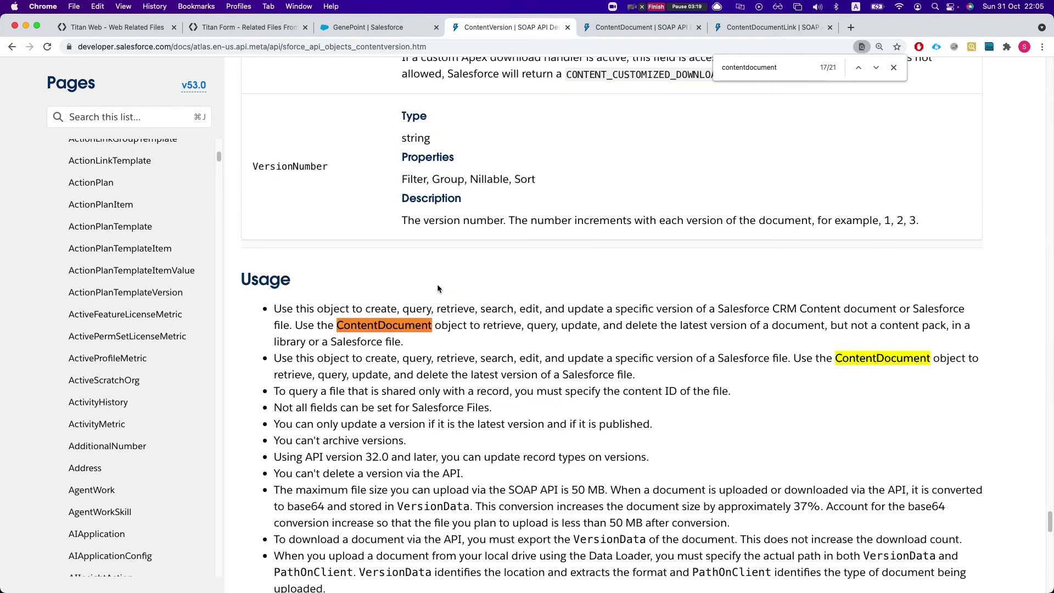
pyautogui.write('id')
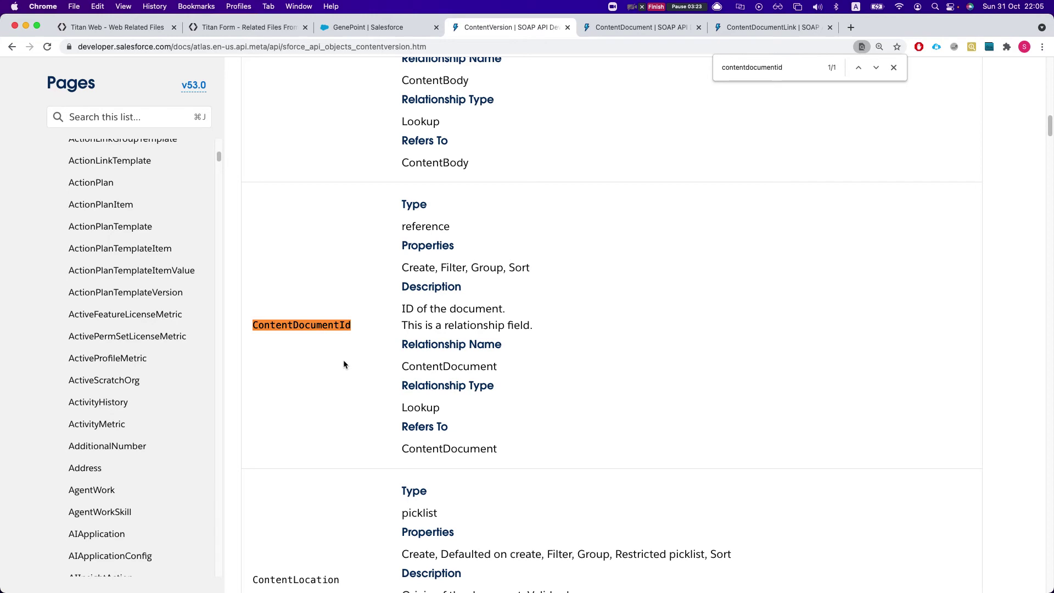
pyautogui.click(231, 28)
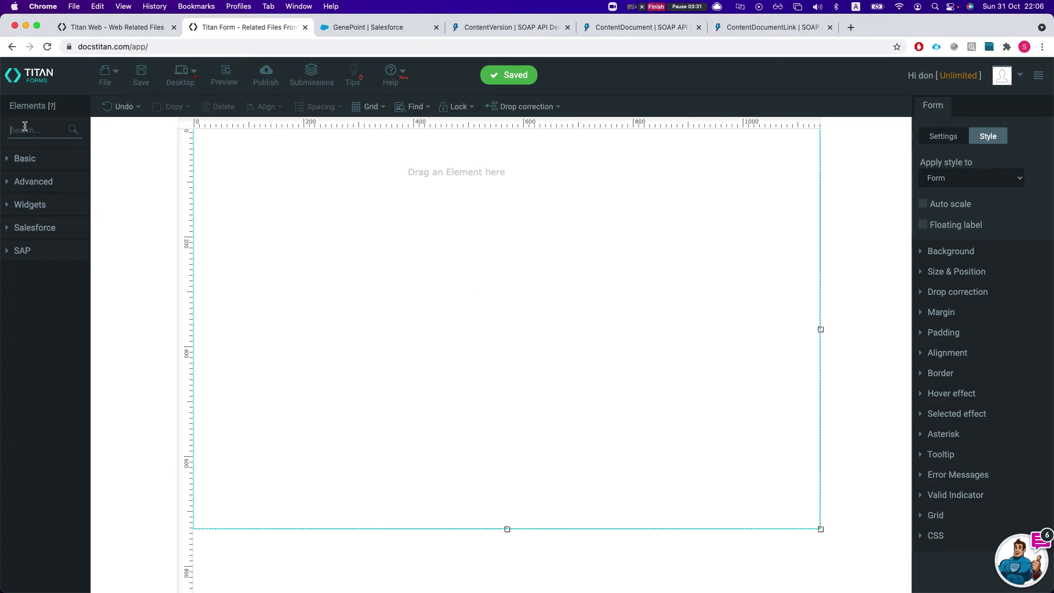
# Add a Section to the form, enlarge and reposition it, and set its background to white
pyautogui.write('sec')
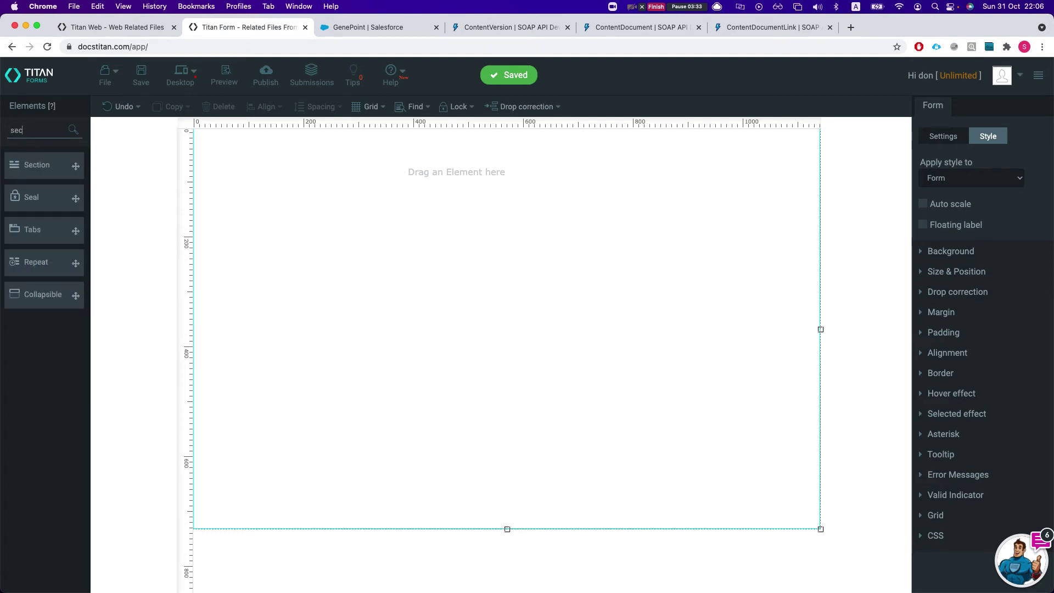
pyautogui.moveTo(36, 165); pyautogui.dragTo(274, 219)
pyautogui.moveTo(386, 332); pyautogui.dragTo(574, 391)
pyautogui.moveTo(515, 343); pyautogui.dragTo(567, 336)
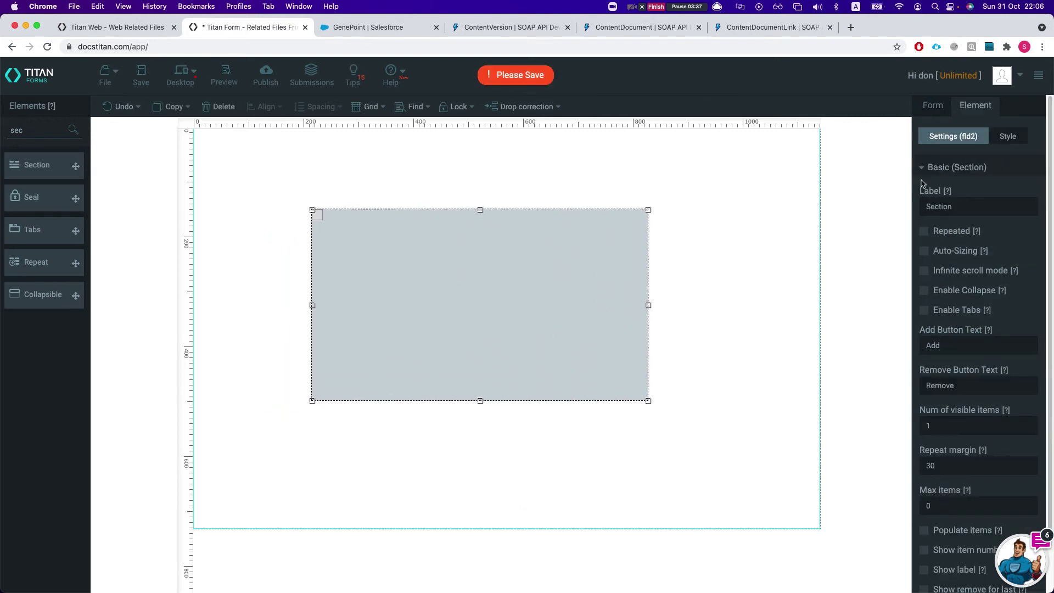
pyautogui.click(1008, 135)
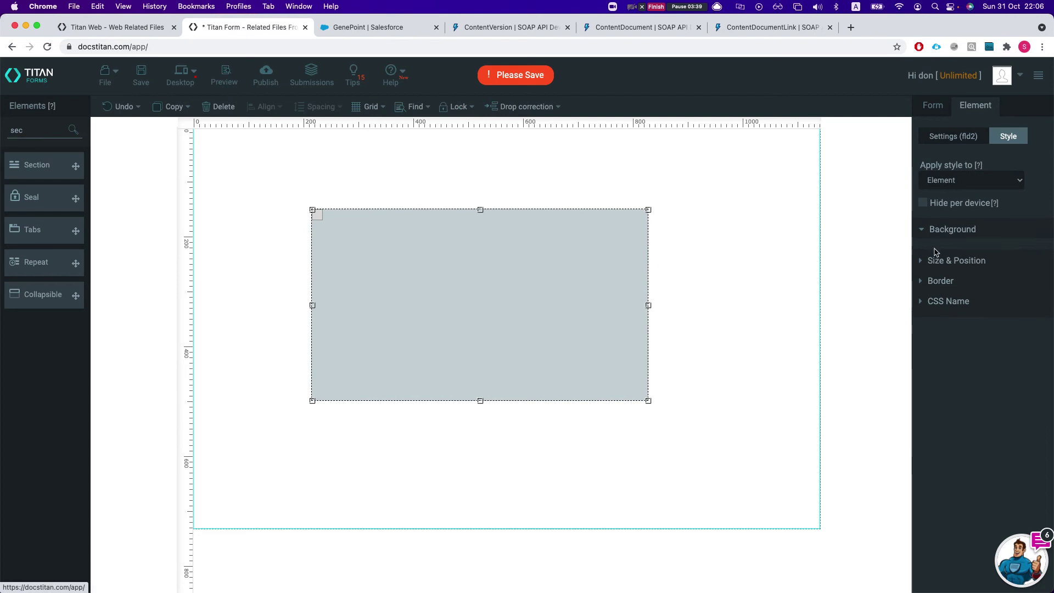
pyautogui.click(932, 230)
pyautogui.click(989, 372)
# Place an Image inside the section without choosing a picture, enlarged to about 183x173
pyautogui.doubleClick(38, 128)
pyautogui.write('image')
pyautogui.moveTo(35, 164); pyautogui.dragTo(387, 294)
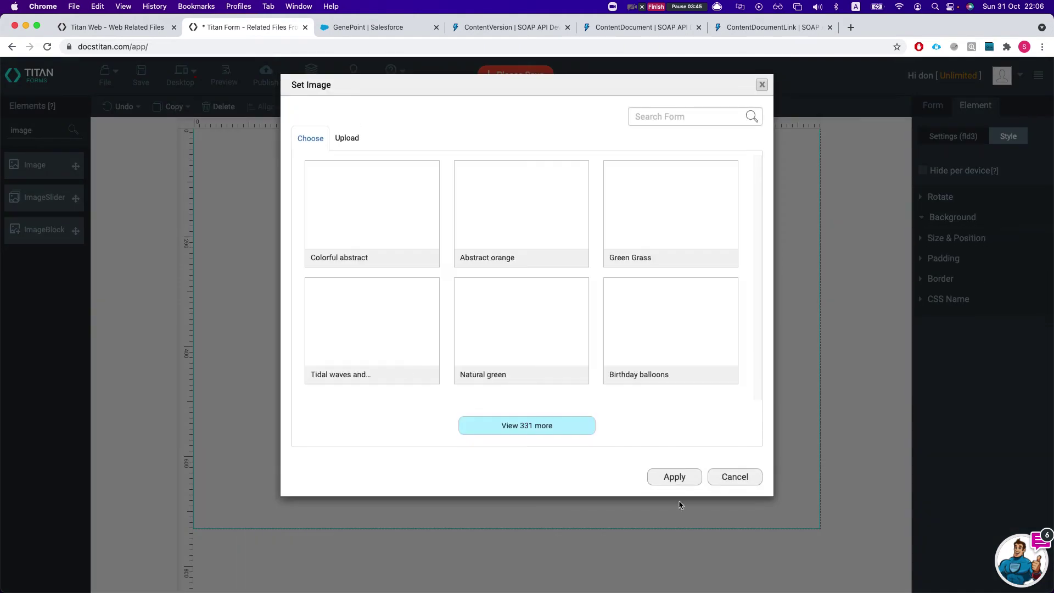
pyautogui.click(735, 476)
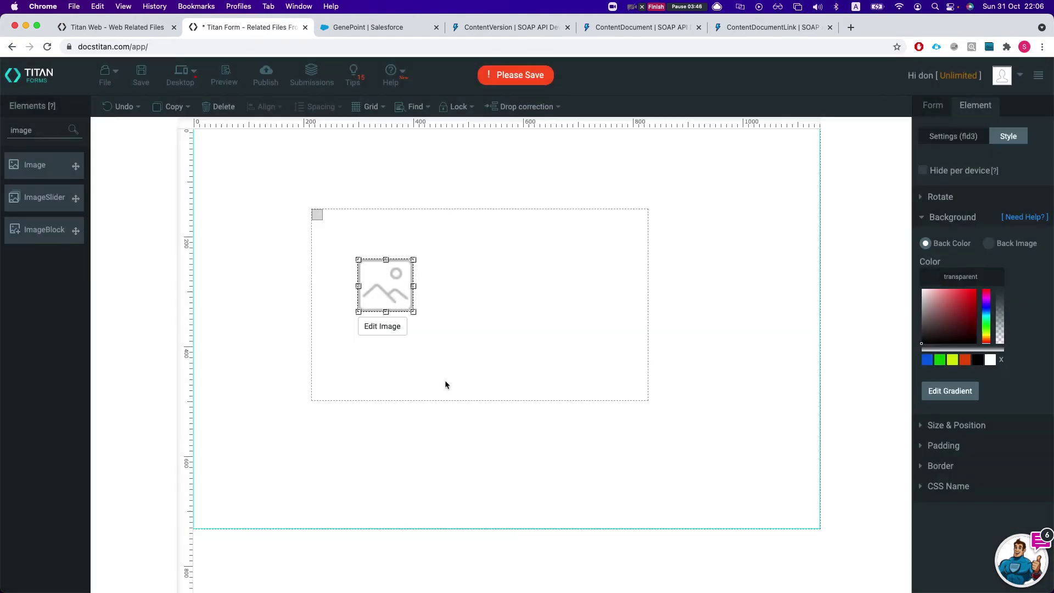
pyautogui.click(413, 310)
pyautogui.click(411, 311)
pyautogui.moveTo(411, 312); pyautogui.dragTo(482, 355)
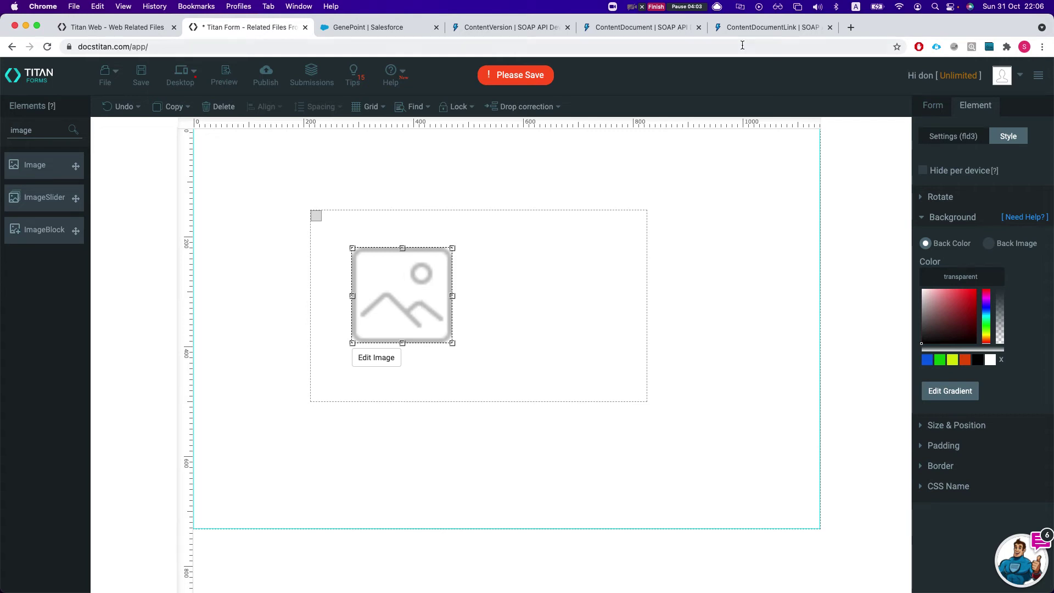
pyautogui.click(919, 107)
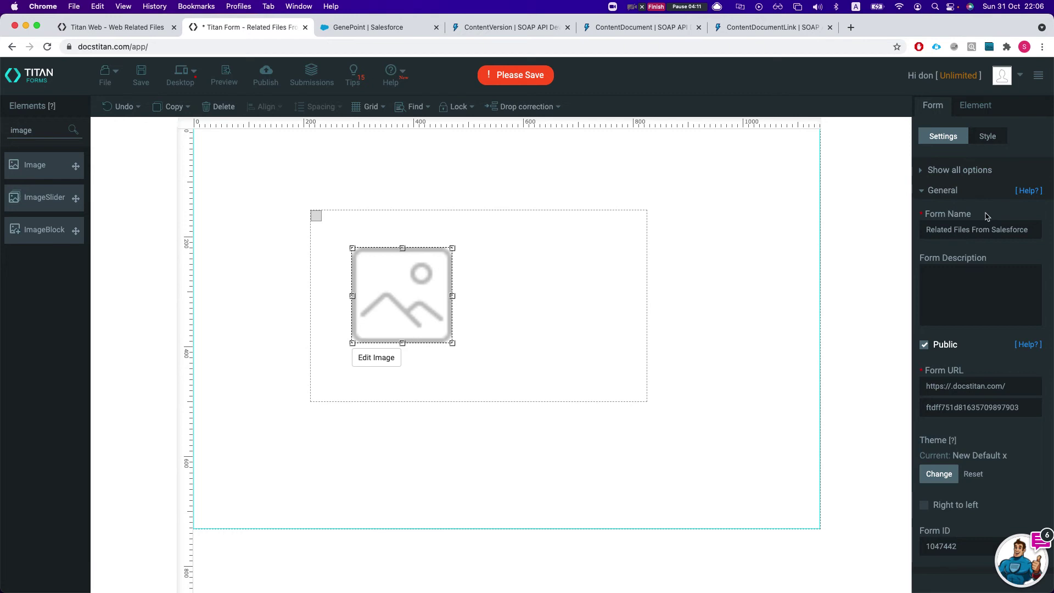
# Add a Lookup field above the section, bound to the Salesforce Account object
pyautogui.press('super+a')
pyautogui.write('look')
pyautogui.moveTo(33, 155); pyautogui.dragTo(326, 182)
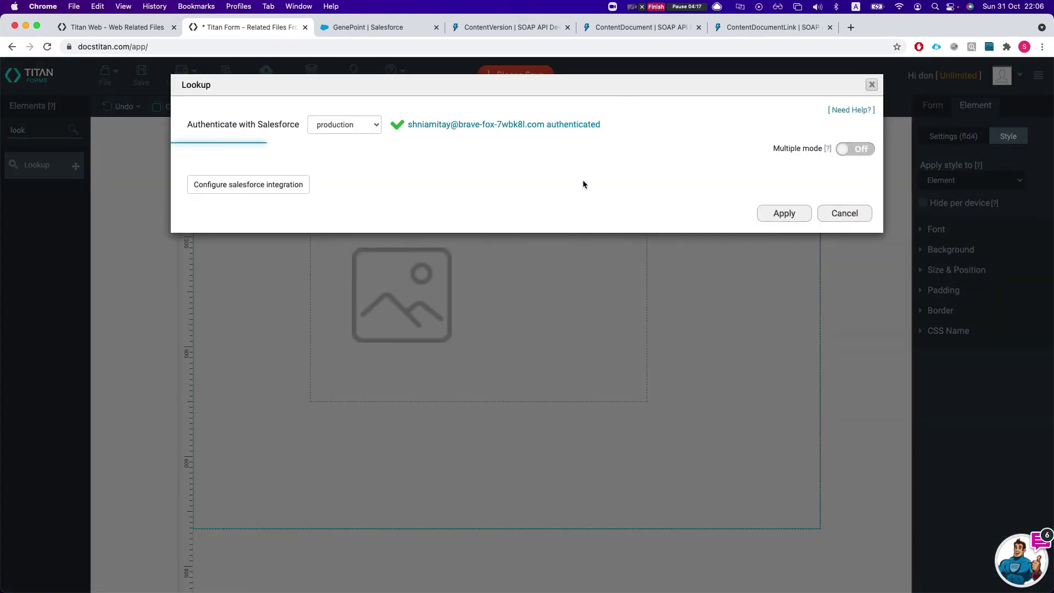
pyautogui.click(241, 184)
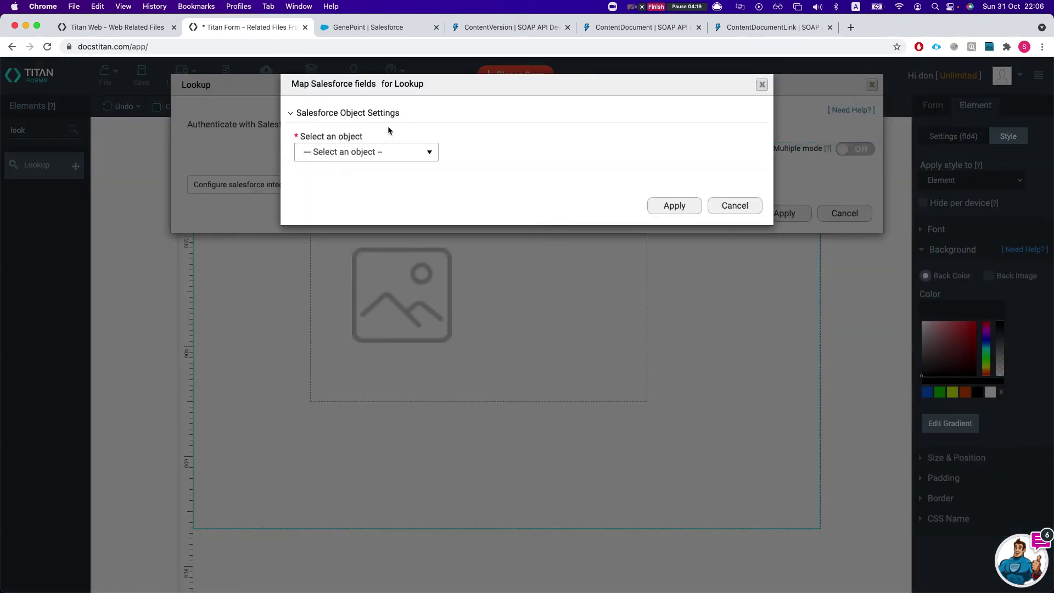
pyautogui.click(360, 156)
pyautogui.write('acc')
pyautogui.click(354, 189)
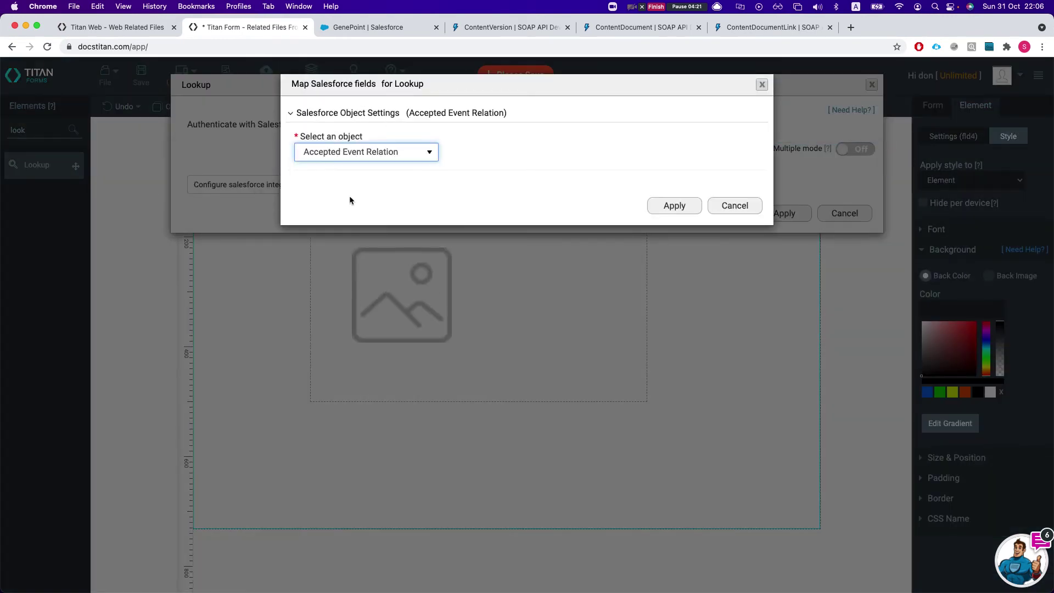
pyautogui.click(352, 158)
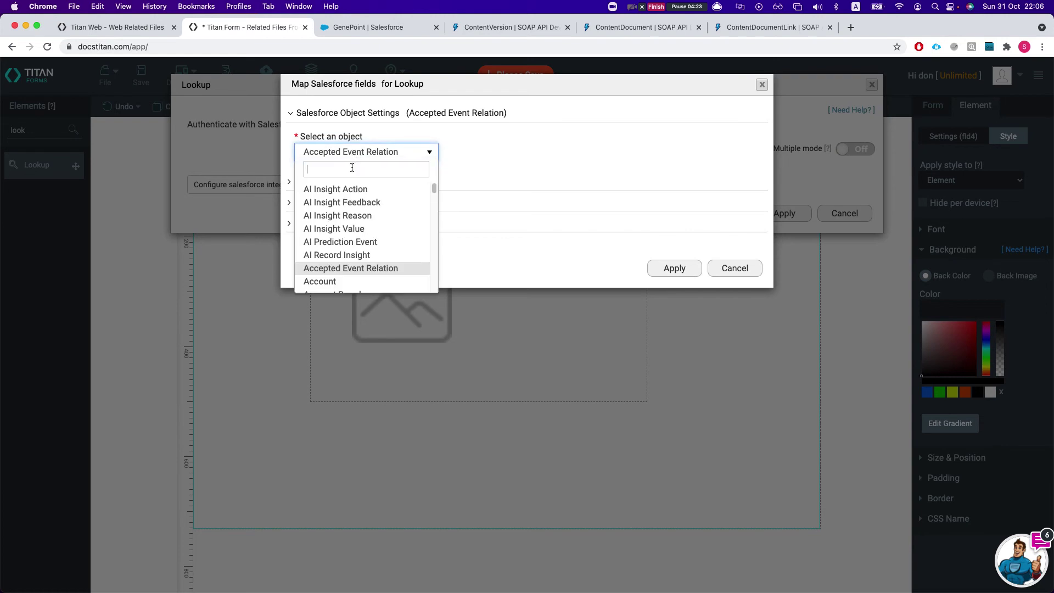
pyautogui.click(330, 281)
pyautogui.click(657, 271)
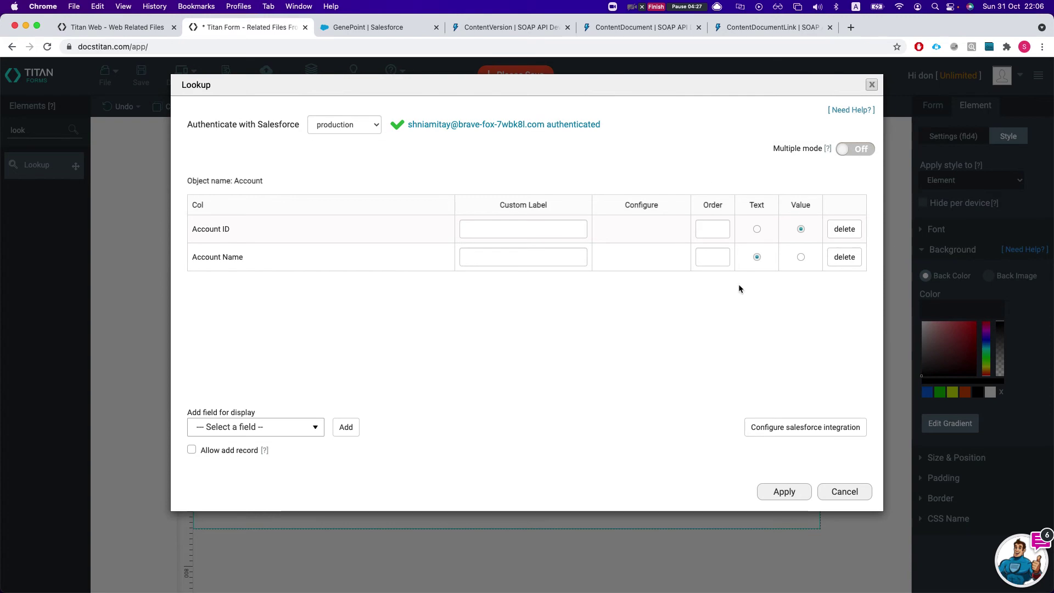
pyautogui.click(789, 490)
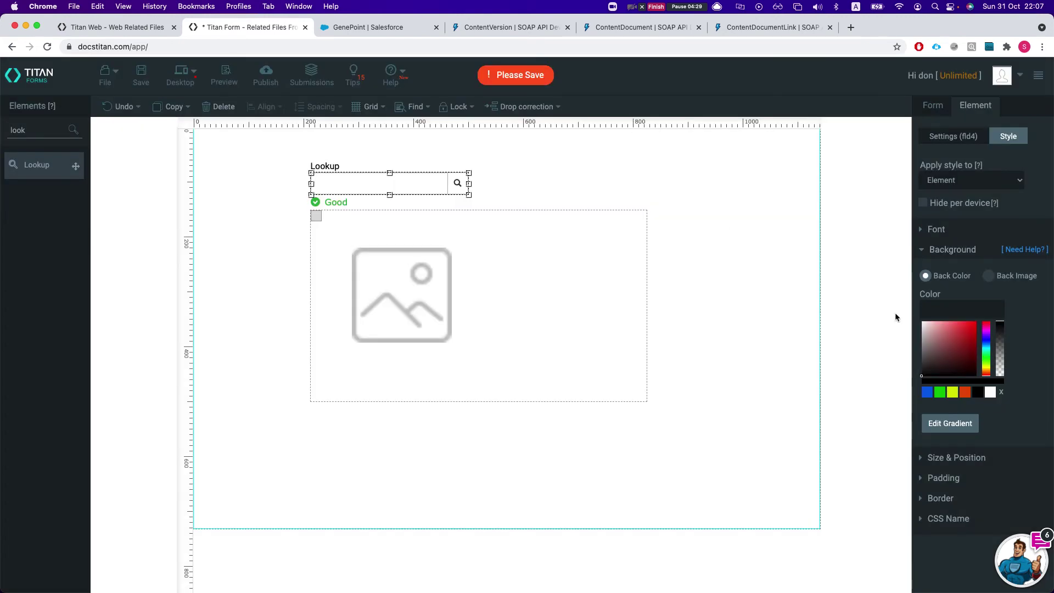
# Give the image element the Advanced Tag 'img to map form salesf'
pyautogui.click(439, 301)
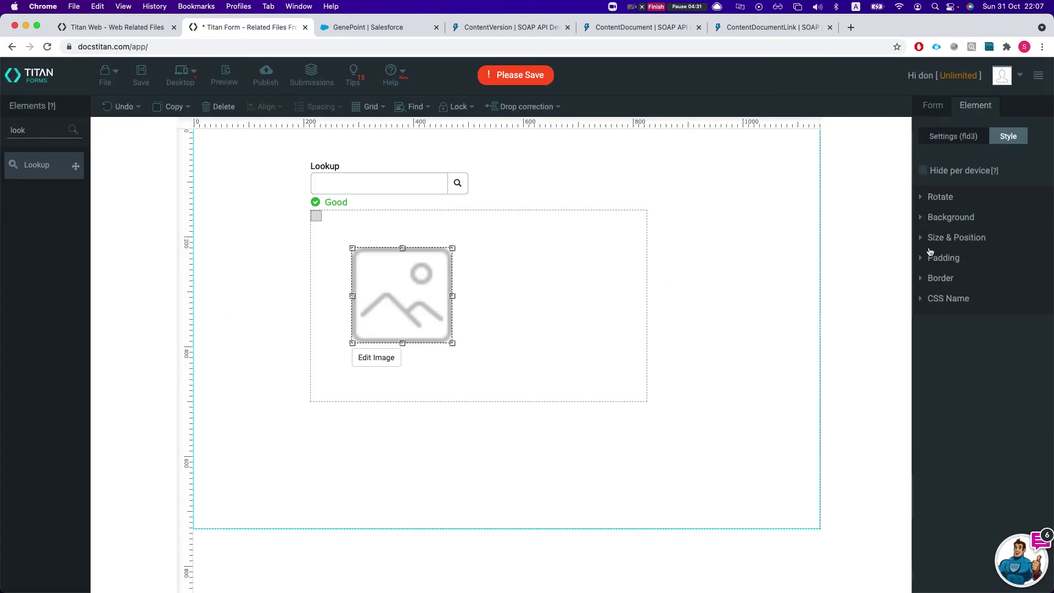
pyautogui.click(947, 137)
pyautogui.click(945, 253)
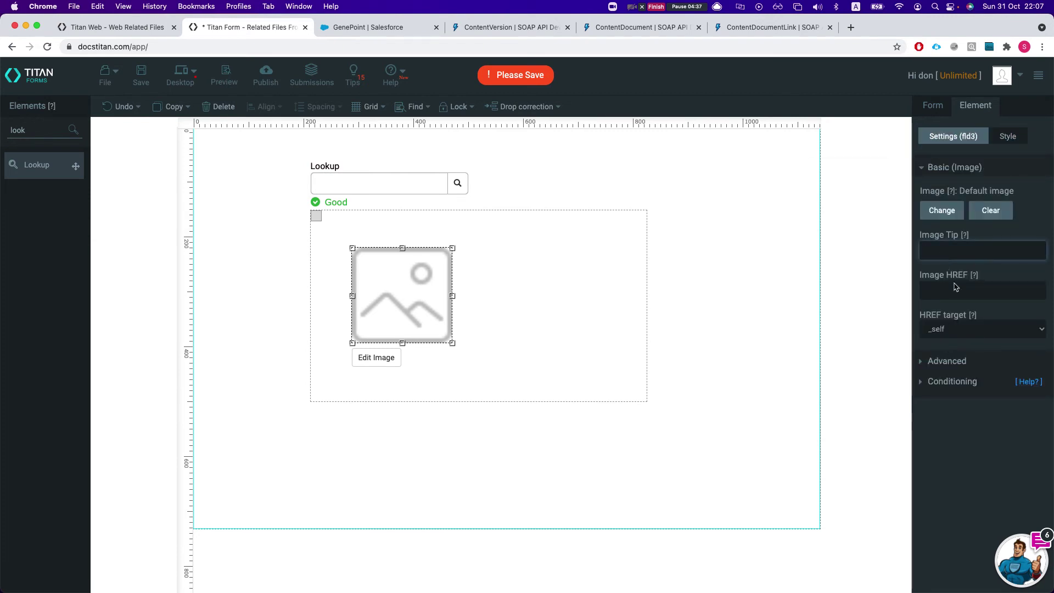
pyautogui.click(943, 364)
pyautogui.click(928, 316)
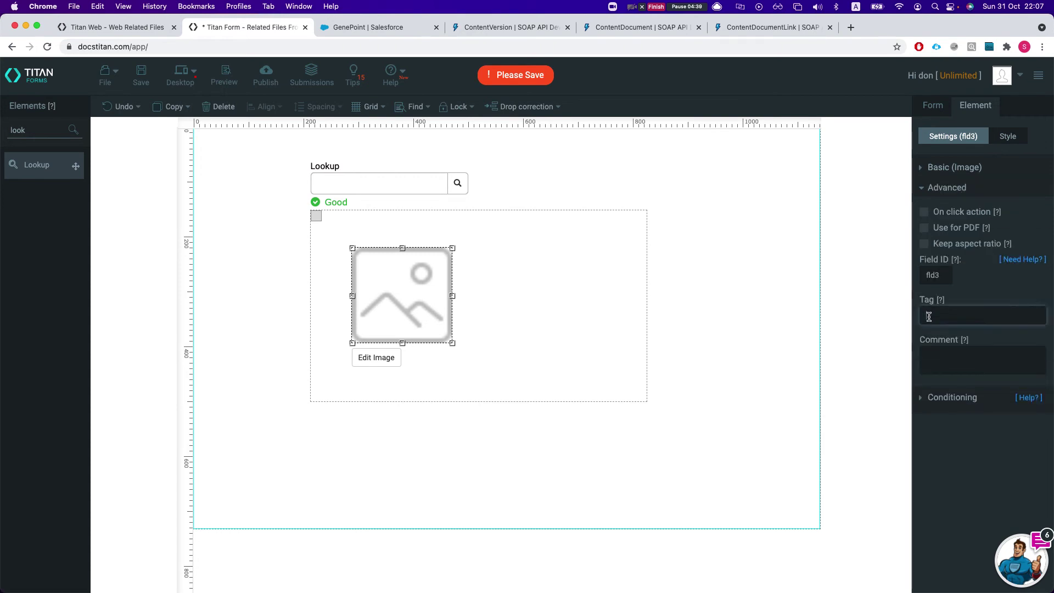
pyautogui.write('img to map form salesforce')
# Create a Get From Salesforce mapping on RelatedFiles with comment 'get related files from sa'
pyautogui.click(932, 105)
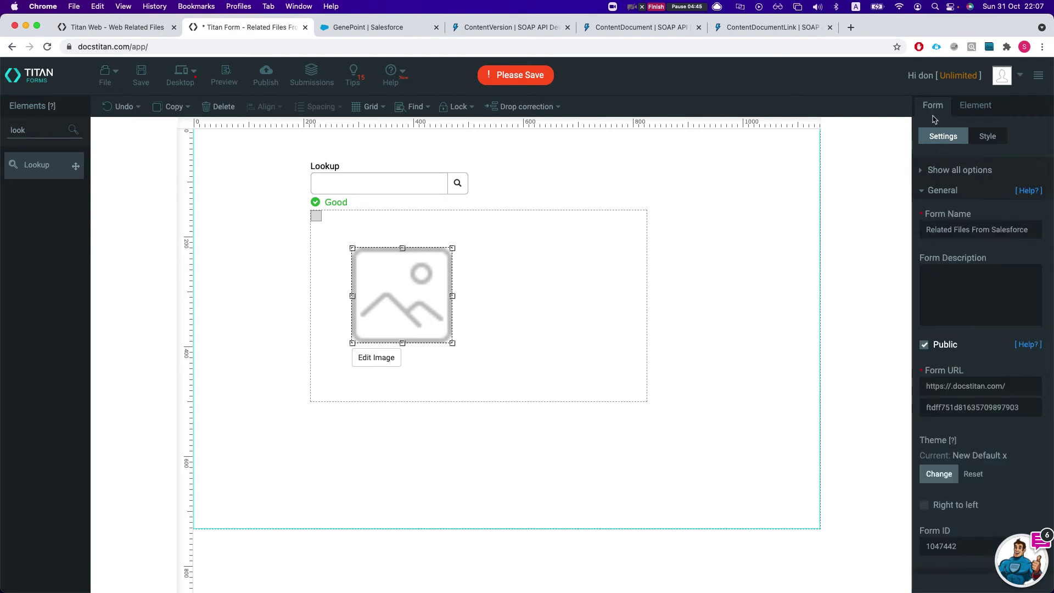
pyautogui.click(943, 195)
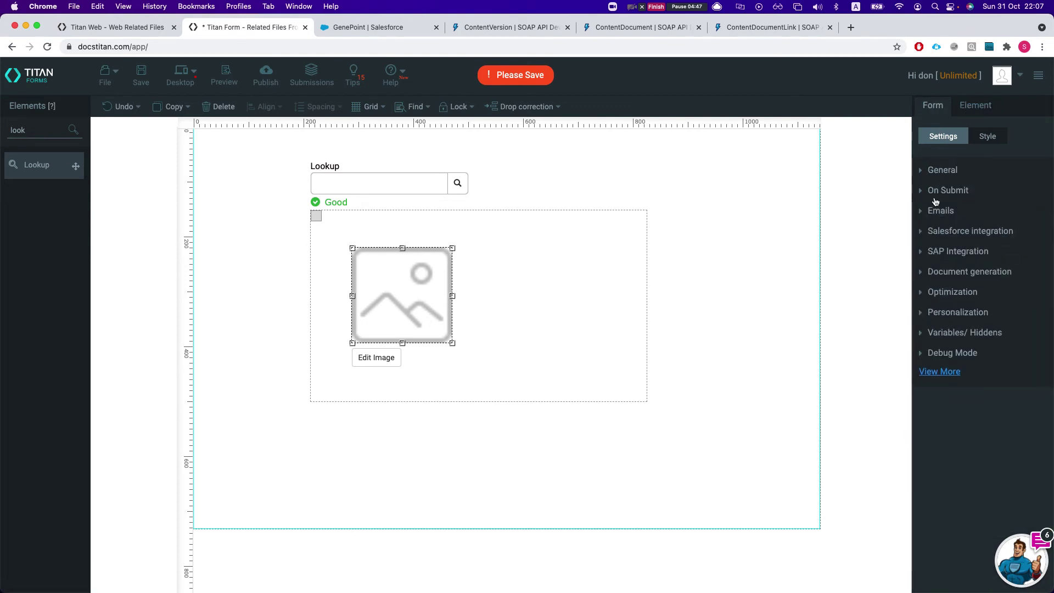
pyautogui.click(944, 230)
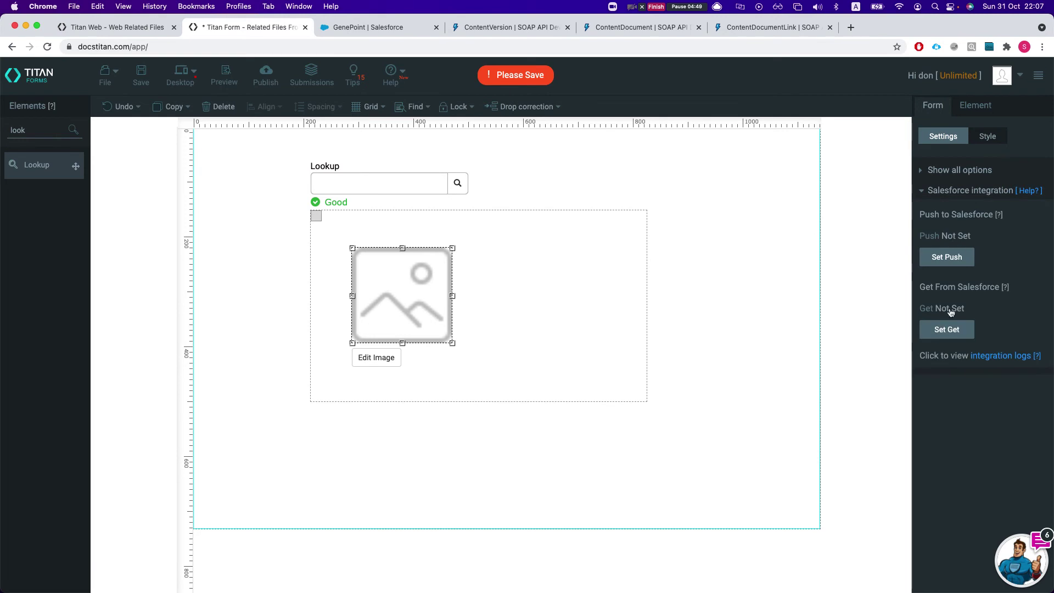
pyautogui.click(943, 329)
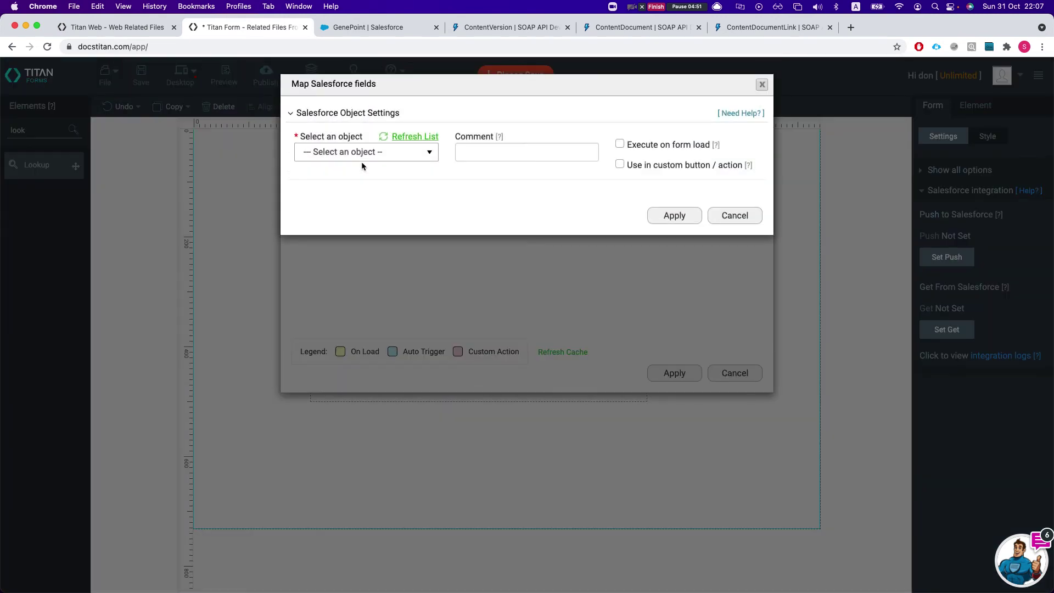
pyautogui.click(361, 157)
pyautogui.write('related')
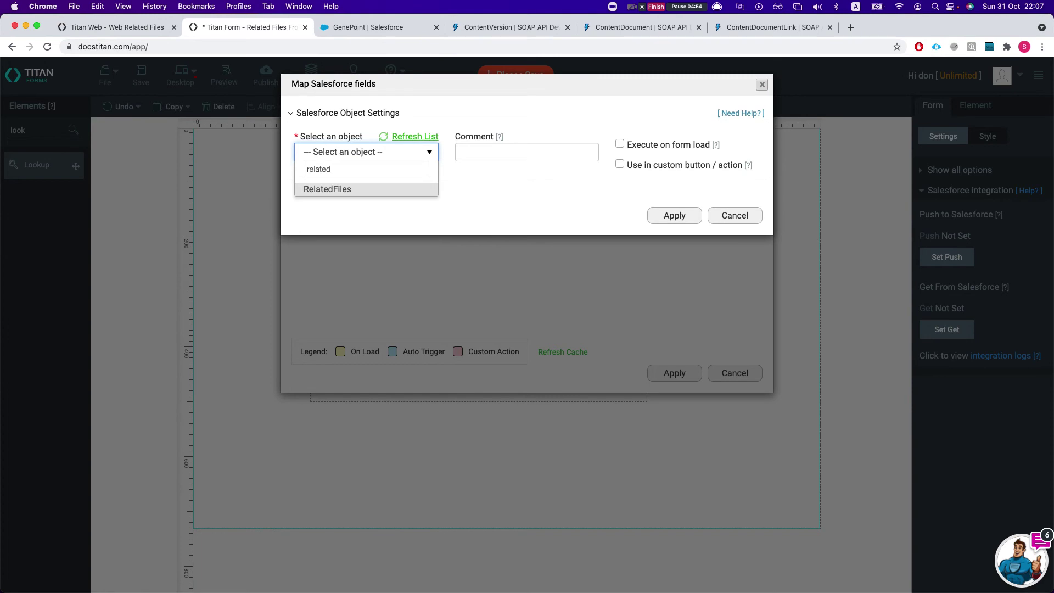
pyautogui.press('Return')
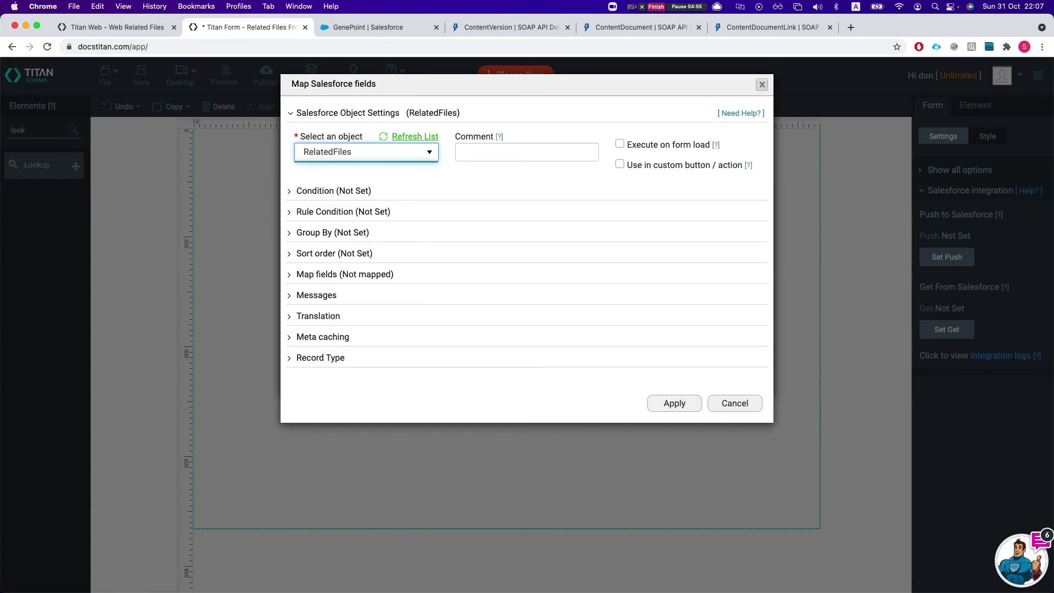
pyautogui.press('Tab')
pyautogui.write('get')
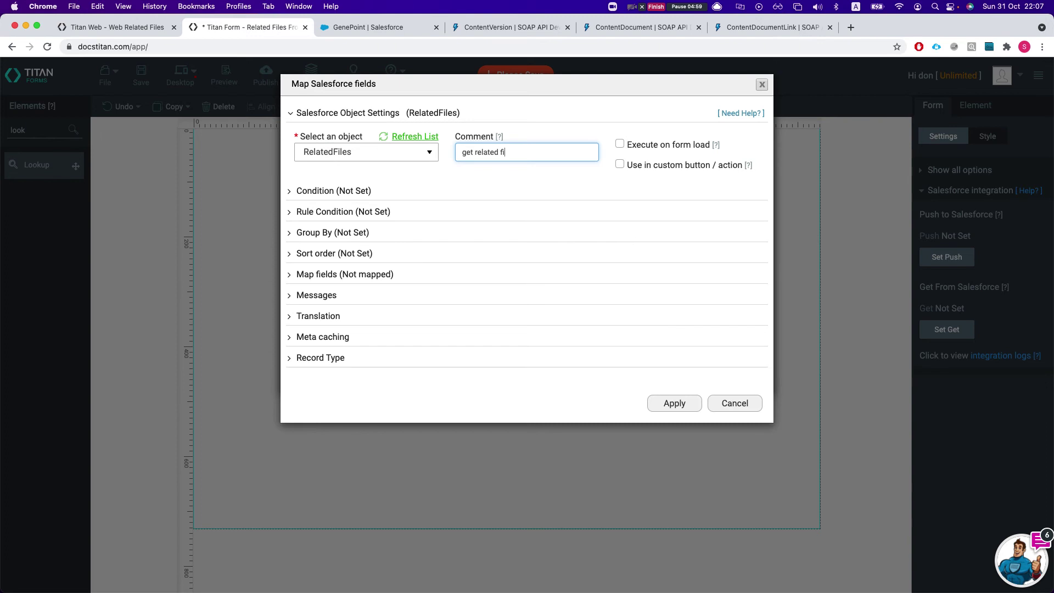
pyautogui.write(' related files from salesforce')
# Start a RelatedFiles condition on the CRM field First Publish Location ID
pyautogui.click(345, 191)
pyautogui.click(351, 268)
pyautogui.click(335, 117)
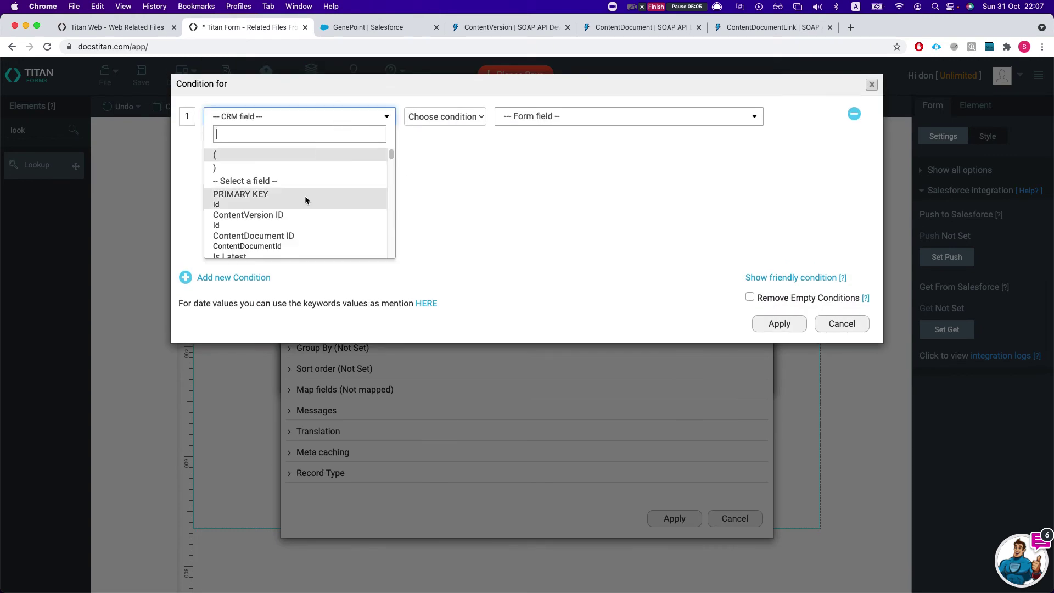
pyautogui.scroll(-10, 285, 236)
pyautogui.scroll(15, 284, 237)
pyautogui.write('first')
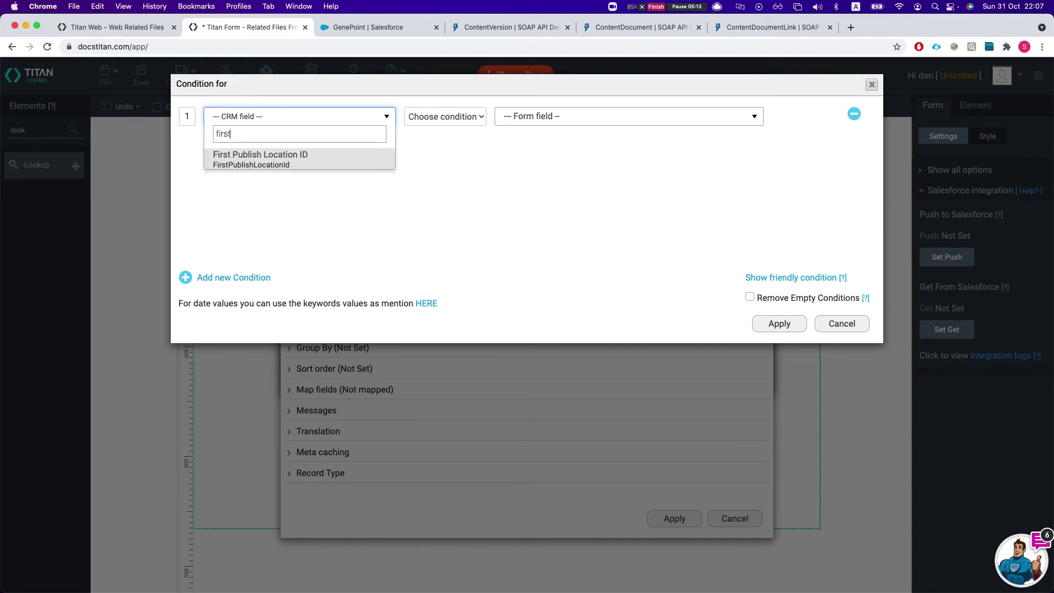
pyautogui.press('Return')
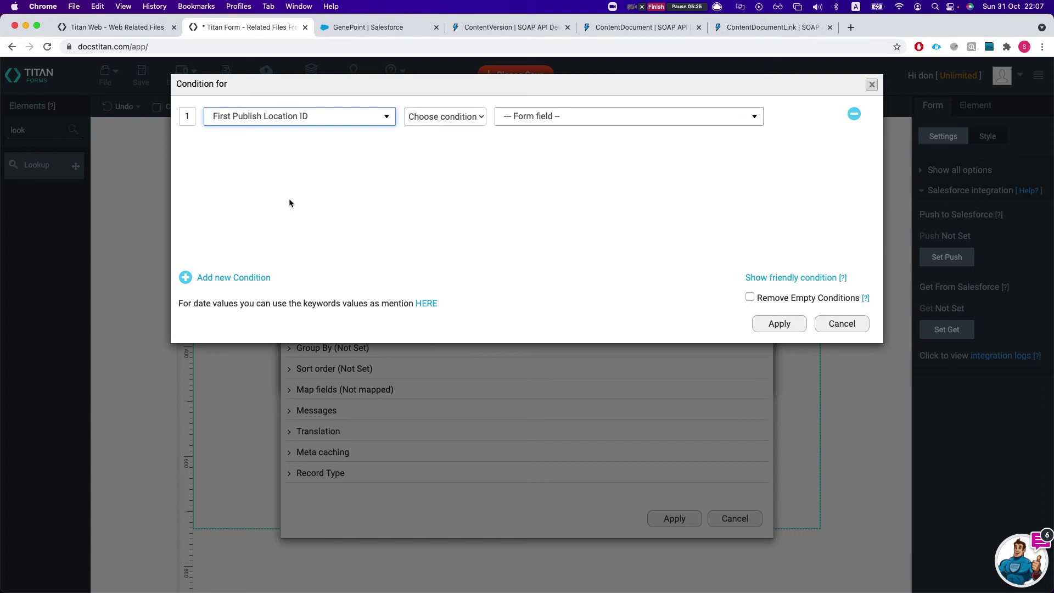
# Make the condition Equals the Lookup form field and apply it
pyautogui.click(433, 117)
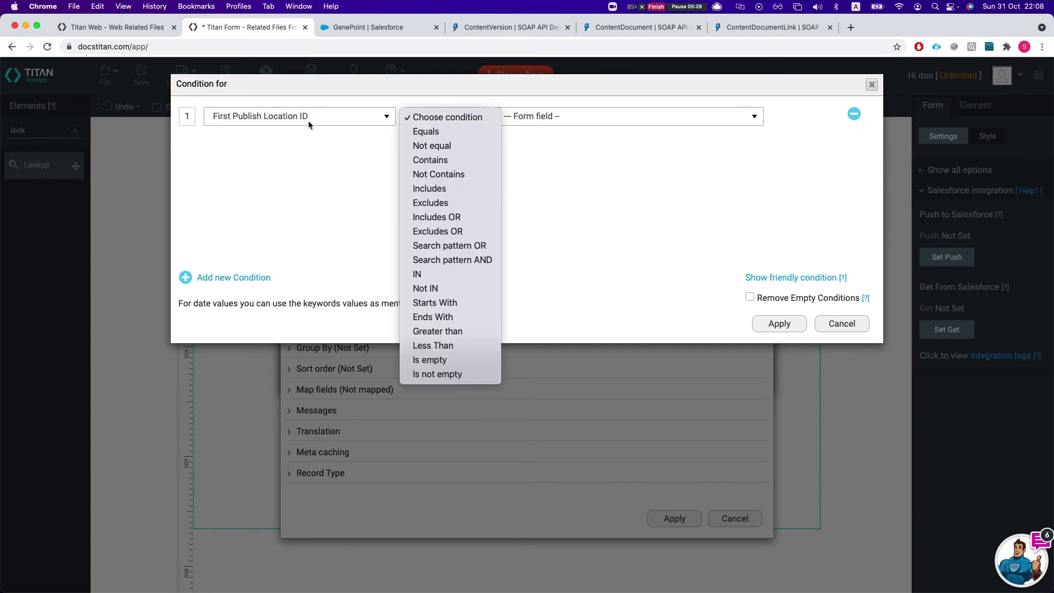
pyautogui.press('Down')
pyautogui.press('Down')
pyautogui.press('Up')
pyautogui.press('Return')
pyautogui.click(618, 124)
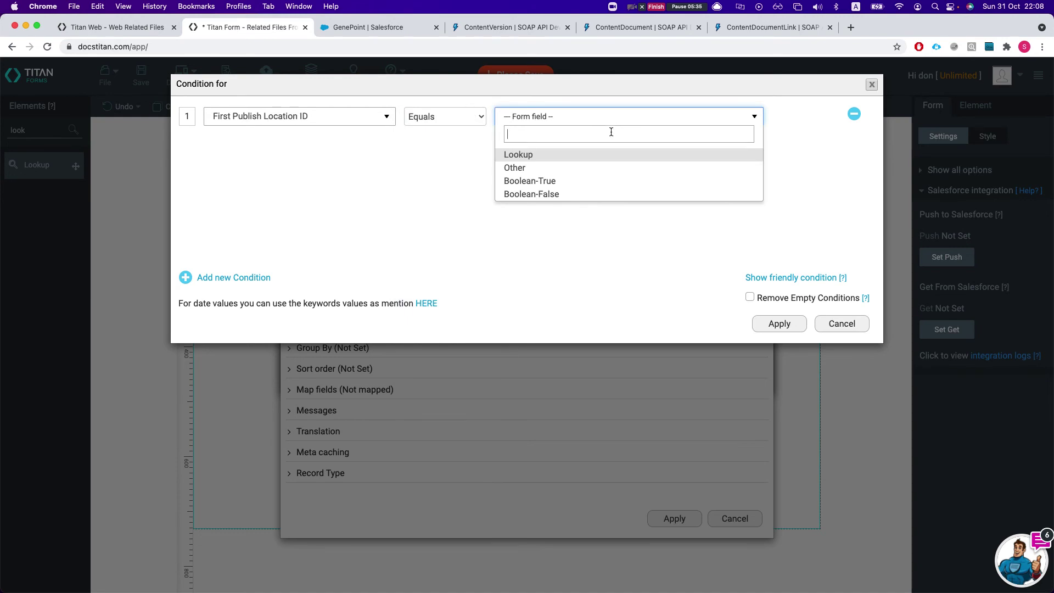
pyautogui.click(608, 154)
pyautogui.click(799, 327)
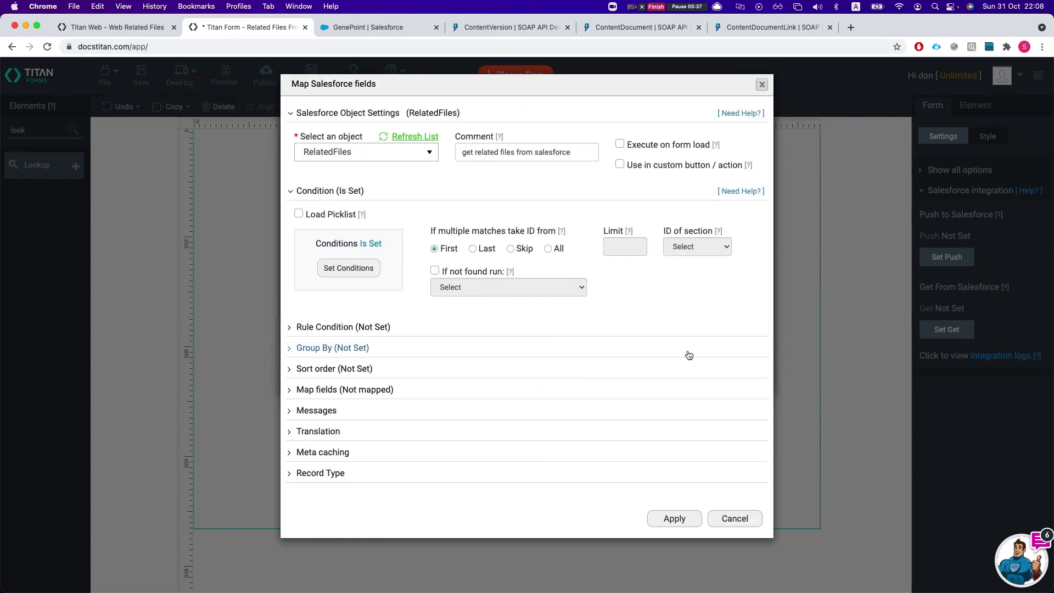
# Map the img URL row to the RelatedFiles Version Data field and apply the mapping
pyautogui.click(351, 389)
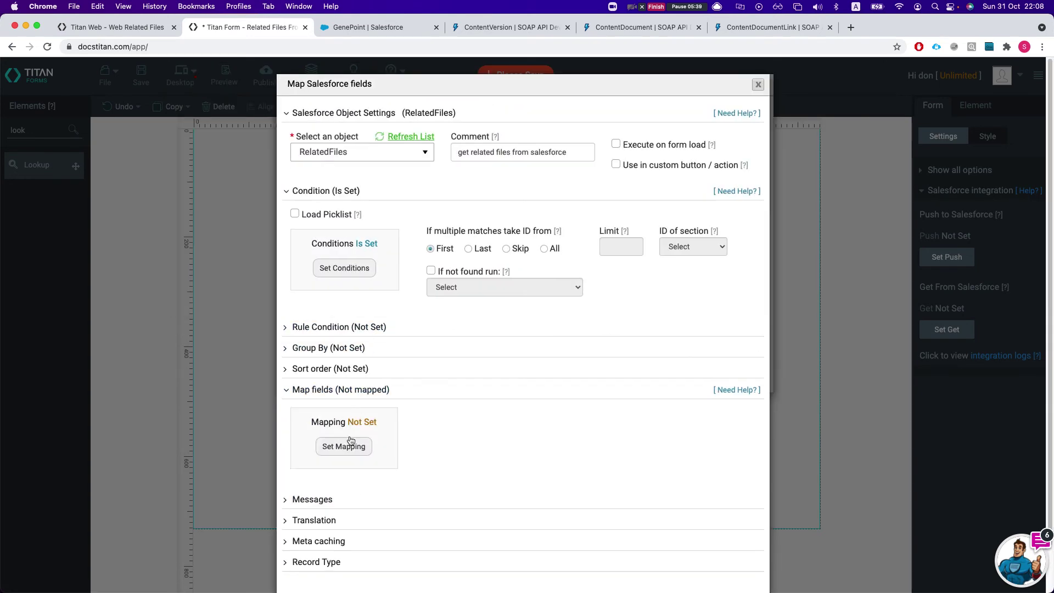
pyautogui.click(344, 446)
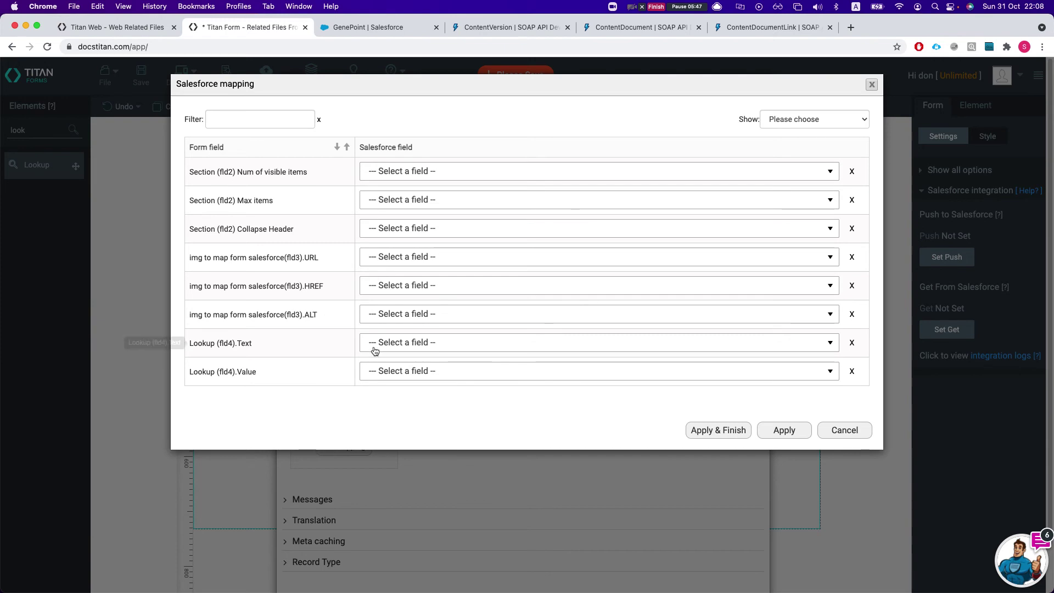
pyautogui.click(393, 258)
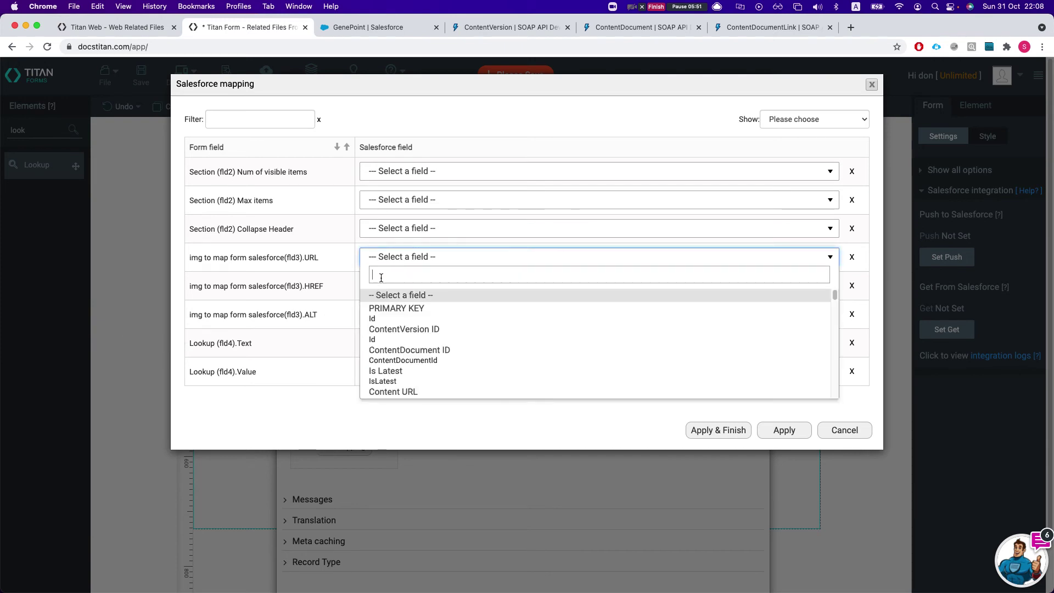
pyautogui.write('versio')
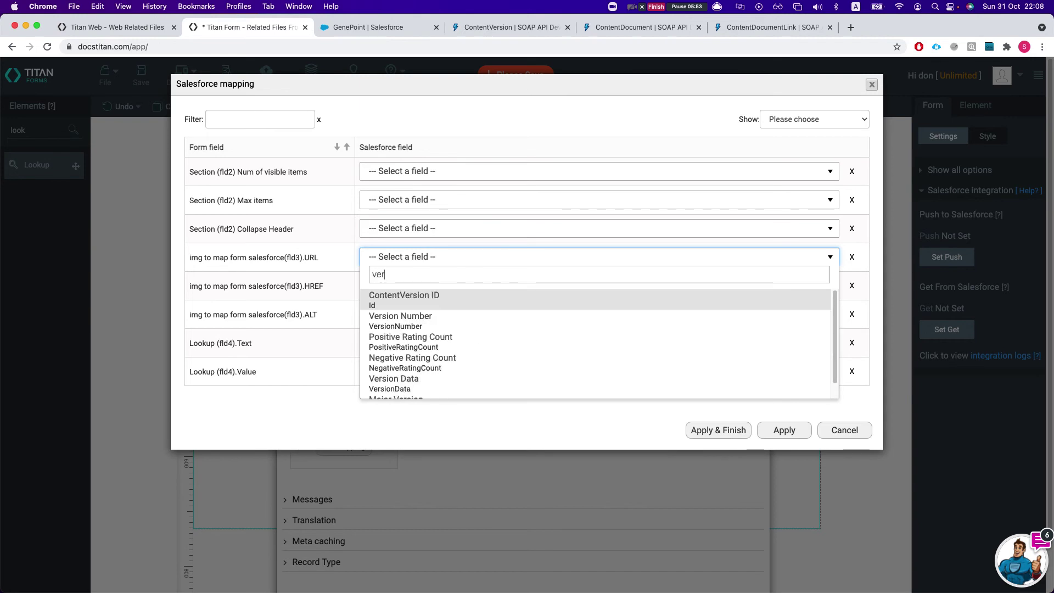
pyautogui.press('Down')
pyautogui.press('Down')
pyautogui.press('Return')
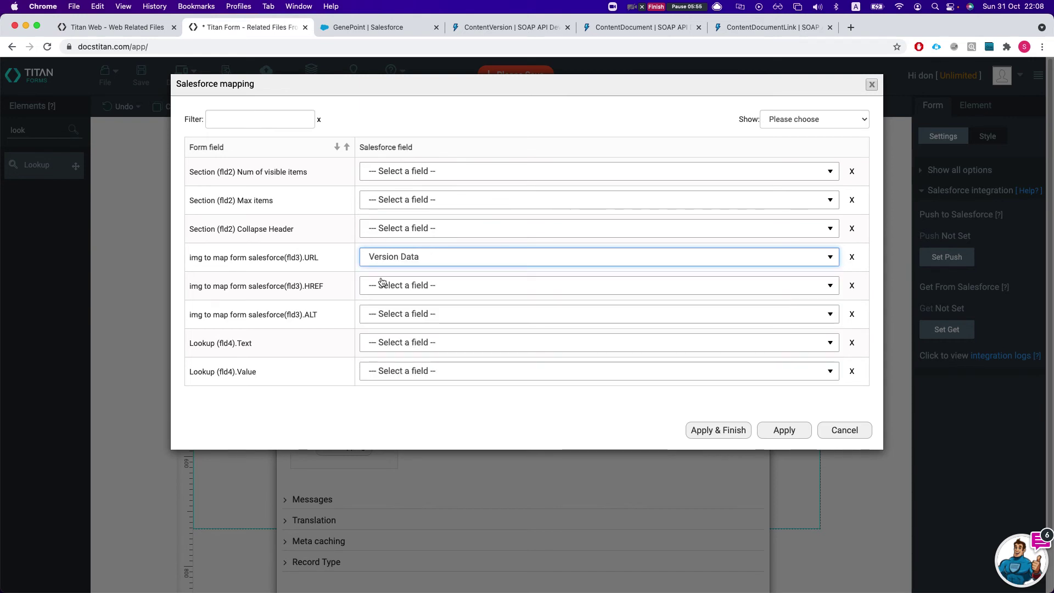
pyautogui.click(716, 433)
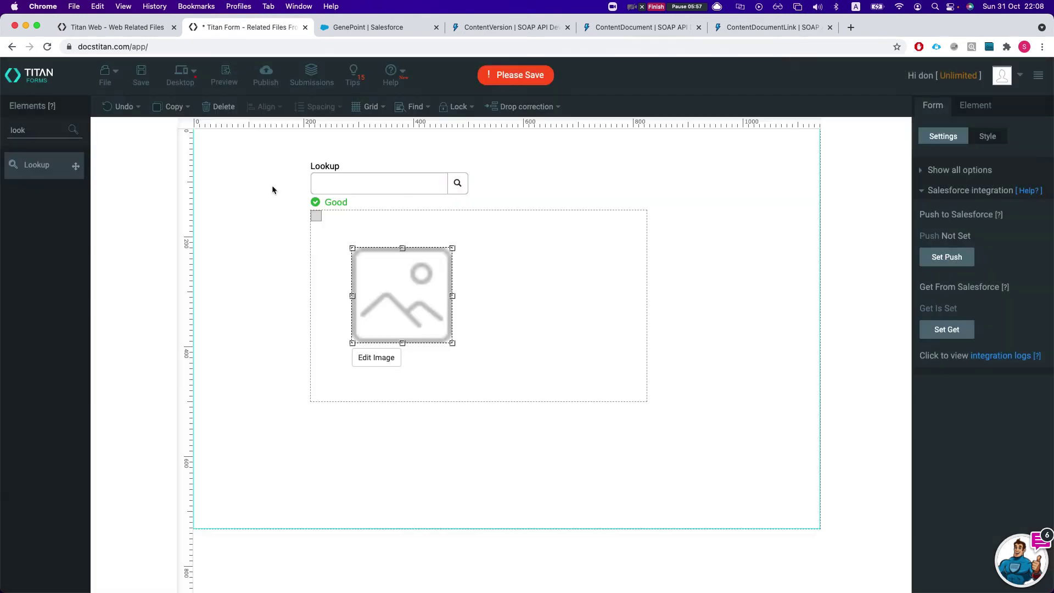
# Nudge the image element, save the form, and open the published form in a new tab
pyautogui.moveTo(437, 327); pyautogui.dragTo(512, 381)
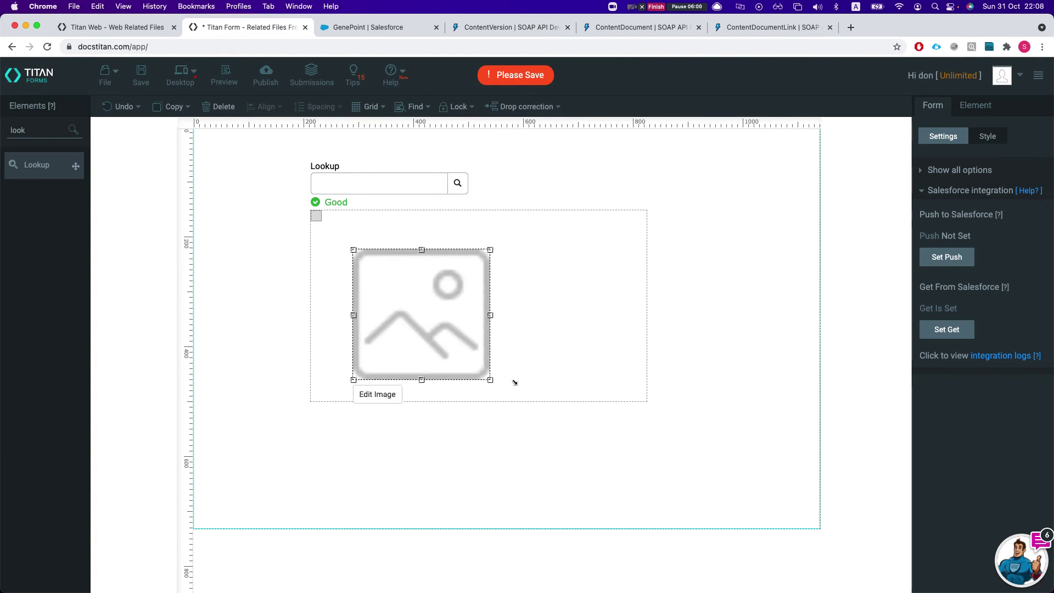
pyautogui.click(141, 76)
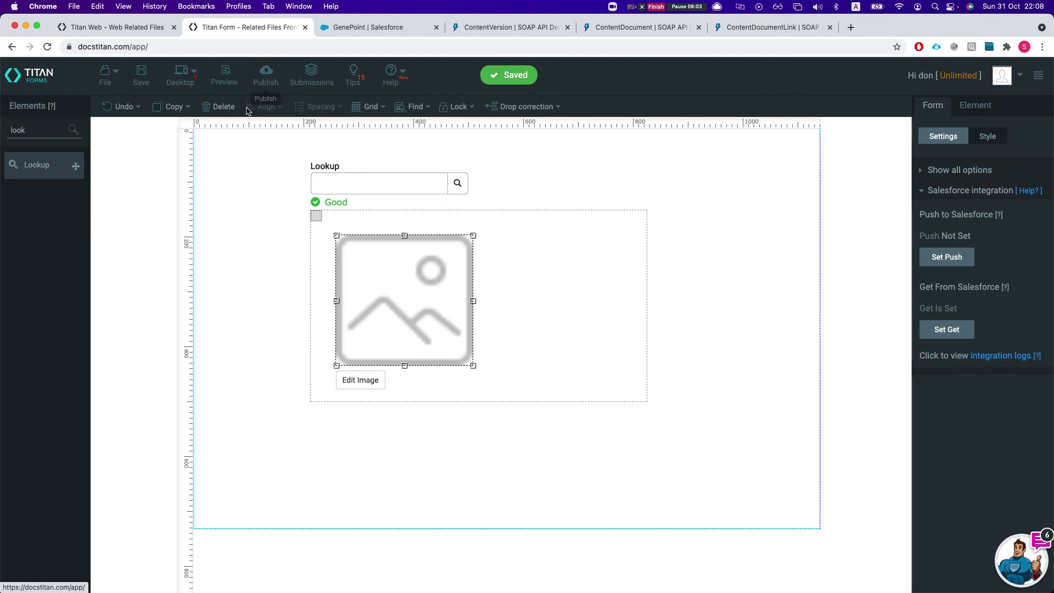
pyautogui.click(249, 91)
pyautogui.click(677, 130)
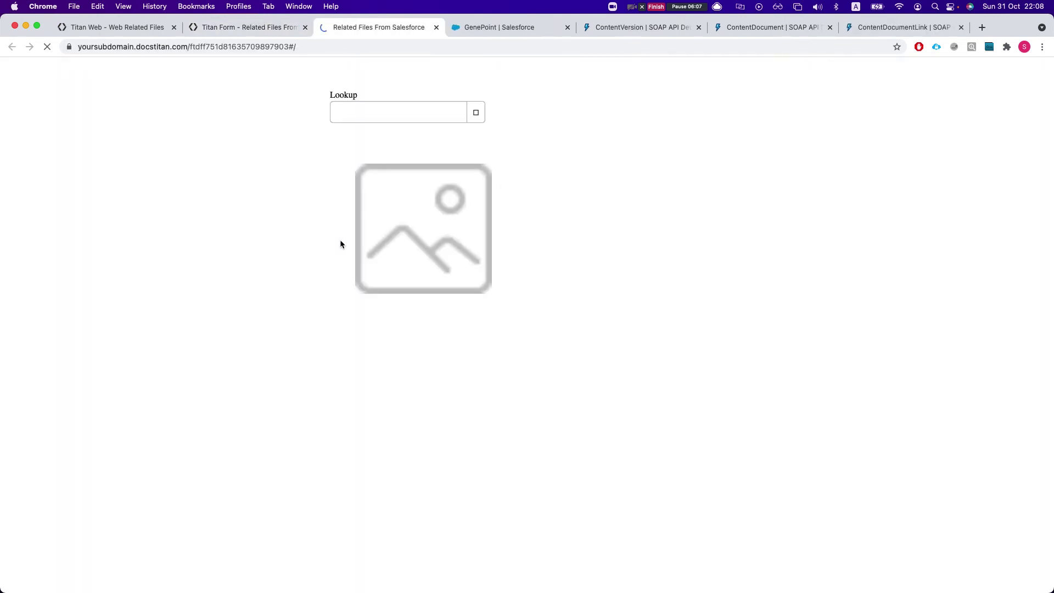
# Copy the GenePoint account from Salesforce and pick it in the published form's Lookup
pyautogui.click(360, 103)
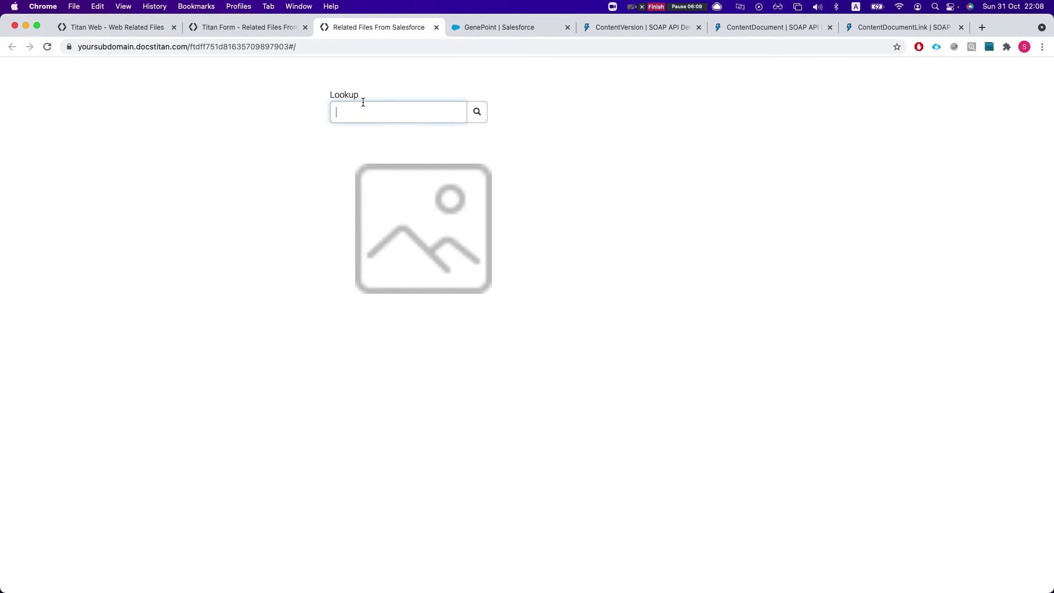
pyautogui.click(480, 26)
pyautogui.scroll(5, 252, 116)
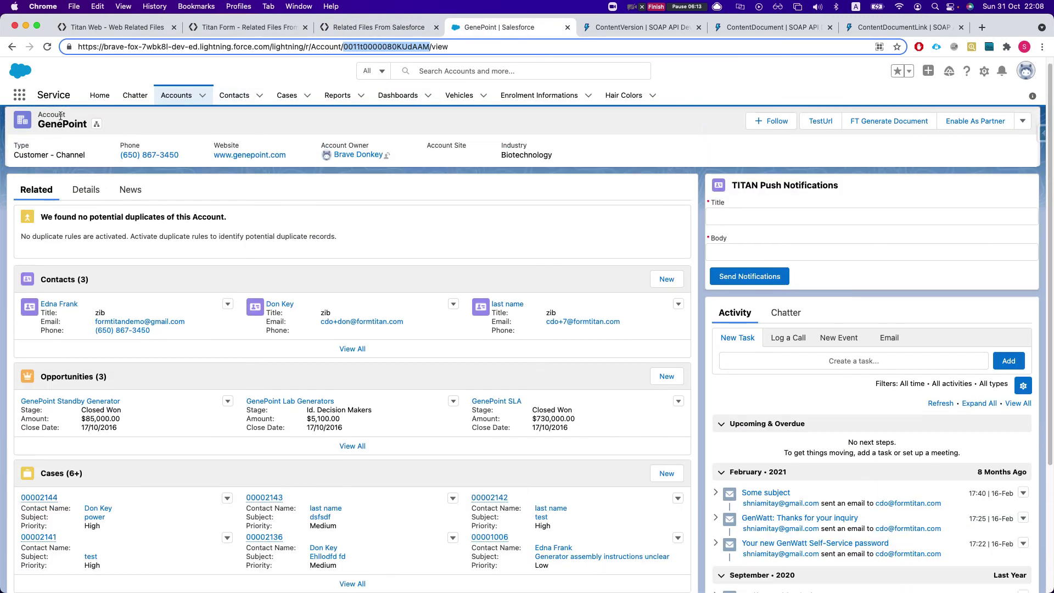
pyautogui.click(51, 125)
pyautogui.click(380, 28)
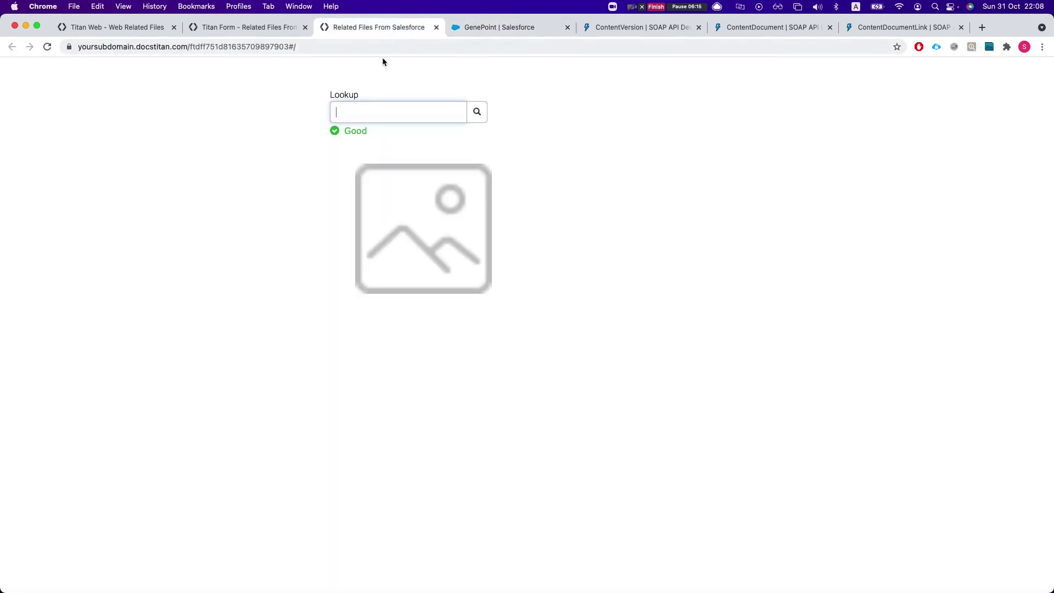
pyautogui.click(394, 112)
pyautogui.write('GenePoint')
pyautogui.click(373, 134)
# Change the RelatedFiles query to return All matches with a limit of 200
pyautogui.click(288, 25)
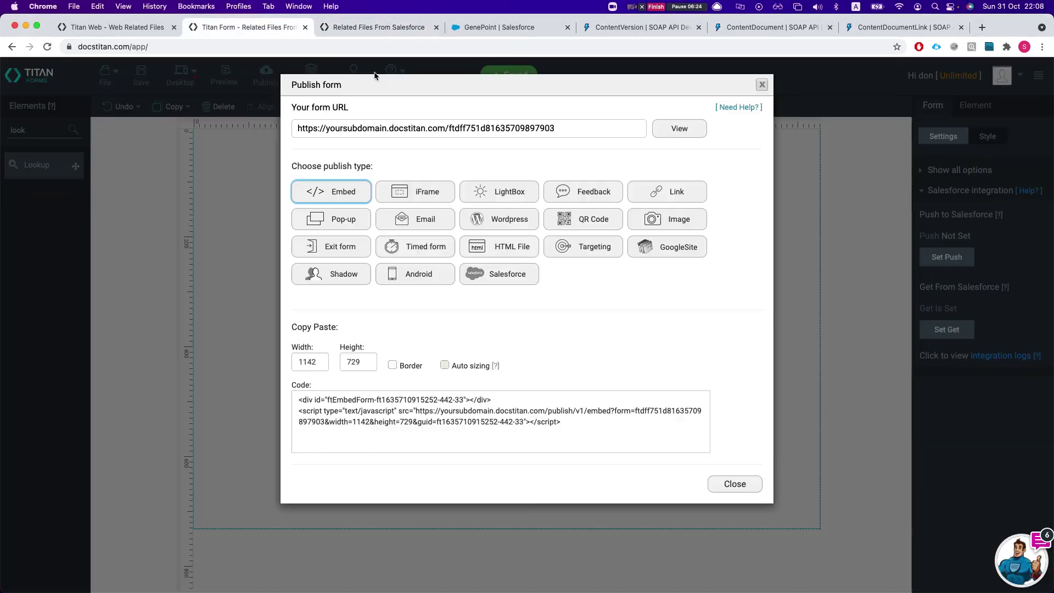
pyautogui.click(747, 482)
pyautogui.click(933, 329)
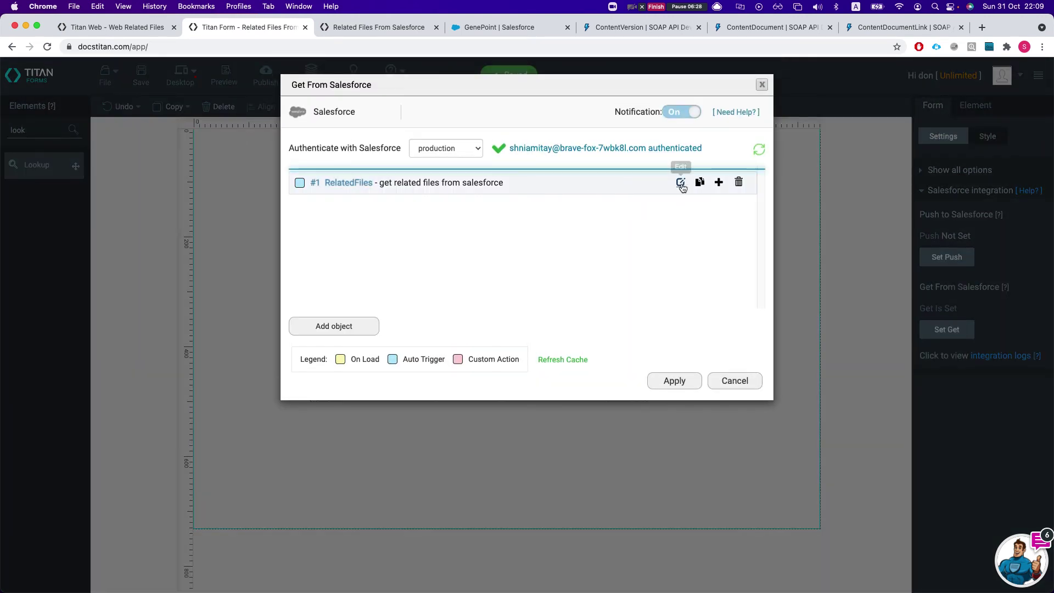
pyautogui.click(680, 181)
pyautogui.click(321, 192)
pyautogui.click(548, 248)
pyautogui.click(610, 244)
pyautogui.write('200')
pyautogui.click(675, 519)
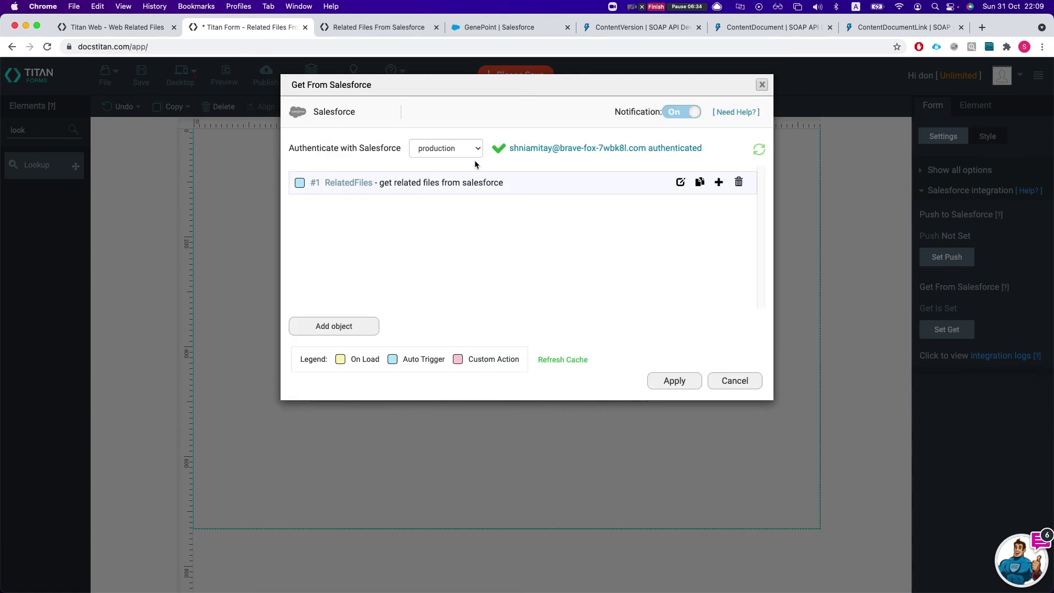
# Apply the Get From Salesforce settings and save the form
pyautogui.click(669, 390)
pyautogui.click(140, 72)
pyautogui.click(379, 29)
# Reload the live form, choose GenePoint in the Lookup, check its images, then return to Titan Web
pyautogui.press('super+r')
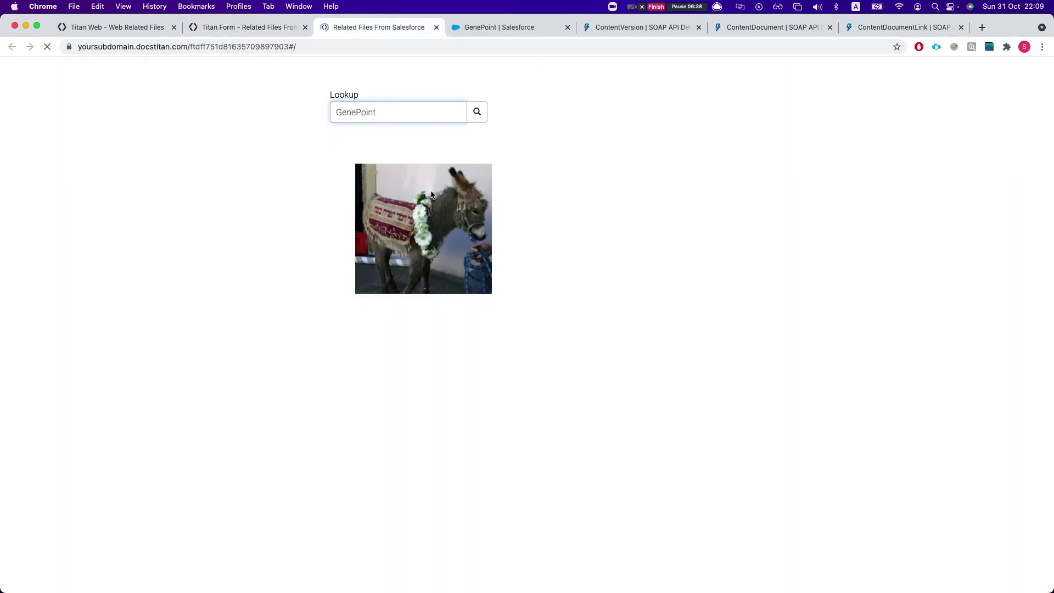
pyautogui.write('ge')
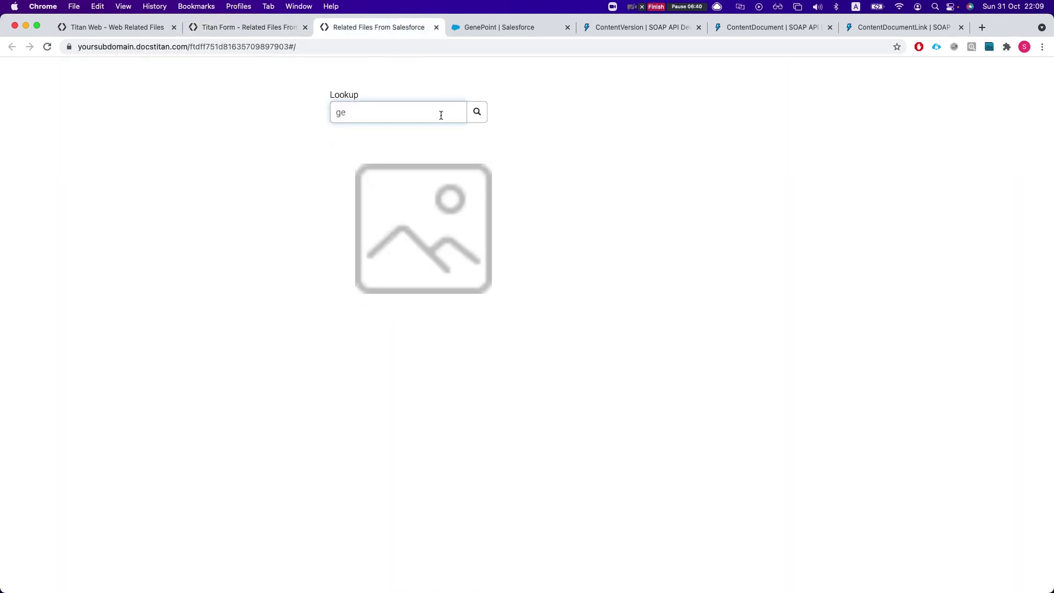
pyautogui.write('ne')
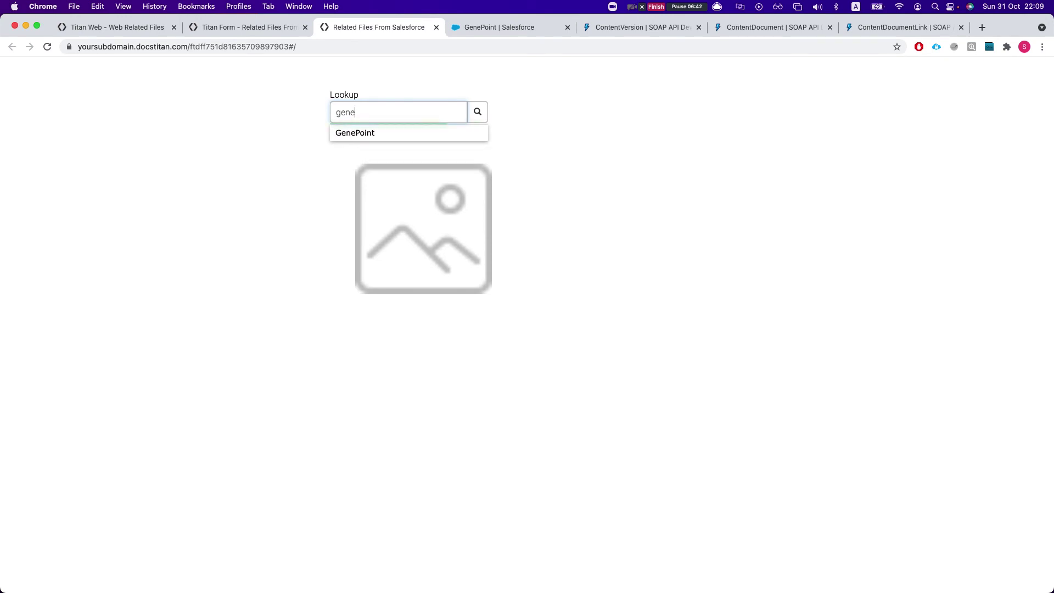
pyautogui.click(407, 135)
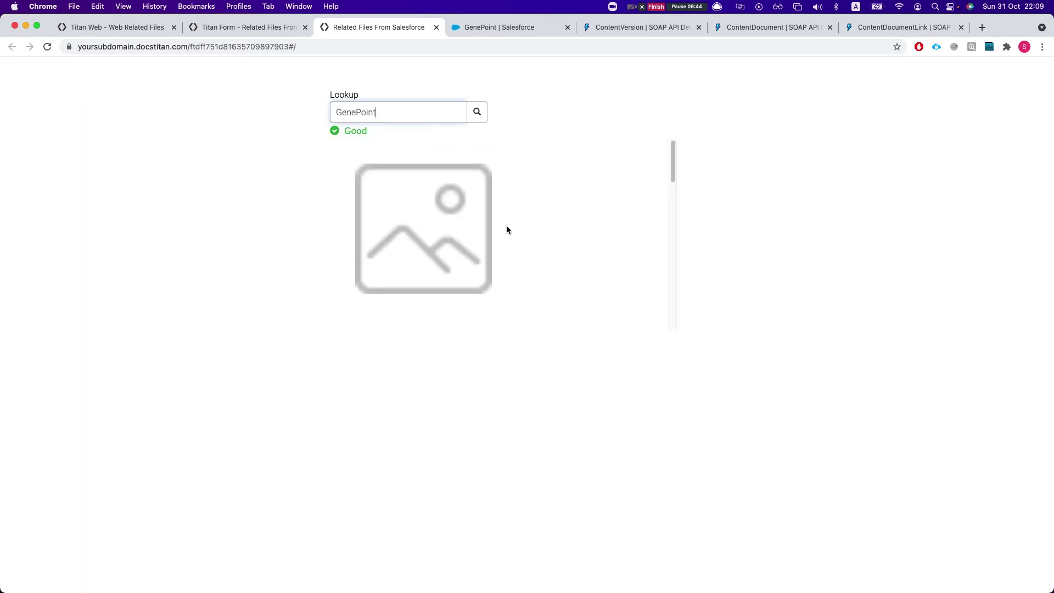
pyautogui.scroll(-3, 495, 216)
pyautogui.scroll(-5, 475, 215)
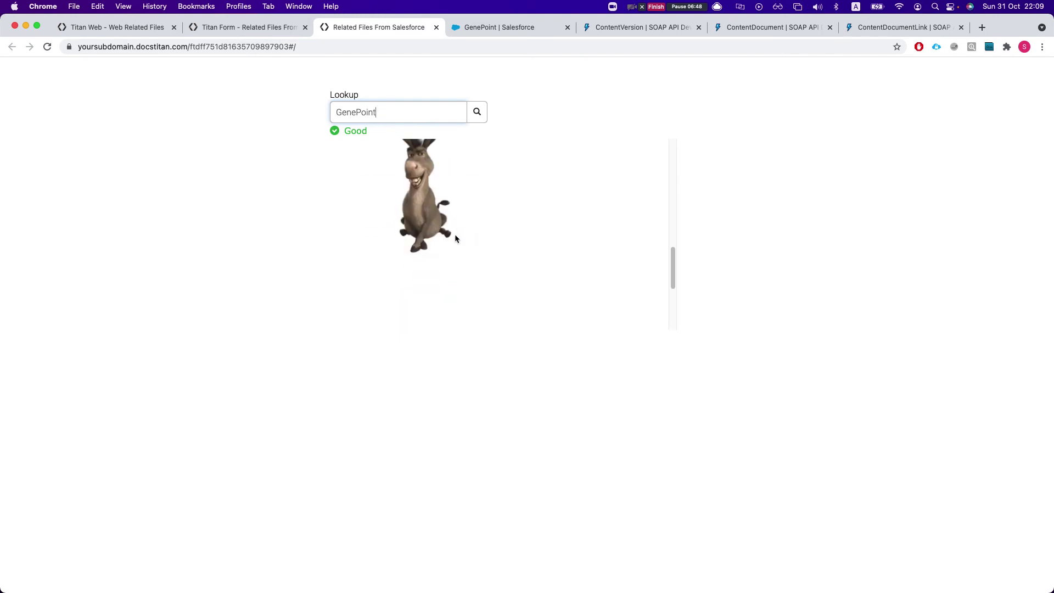
pyautogui.scroll(5, 457, 233)
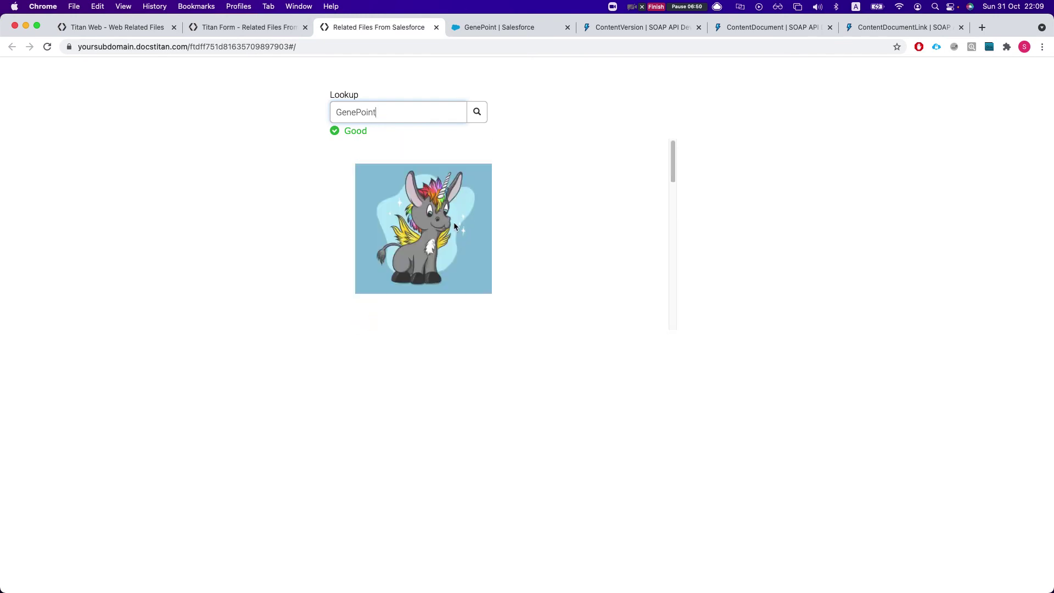
pyautogui.scroll(-3, 455, 222)
pyautogui.scroll(10, 464, 225)
pyautogui.click(263, 168)
pyautogui.click(222, 28)
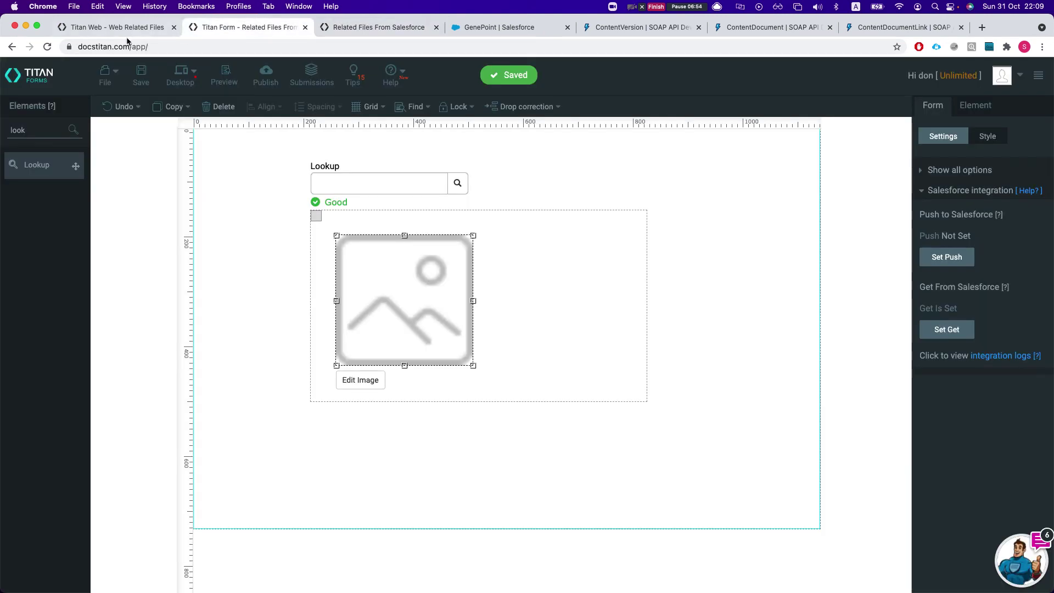
pyautogui.click(132, 30)
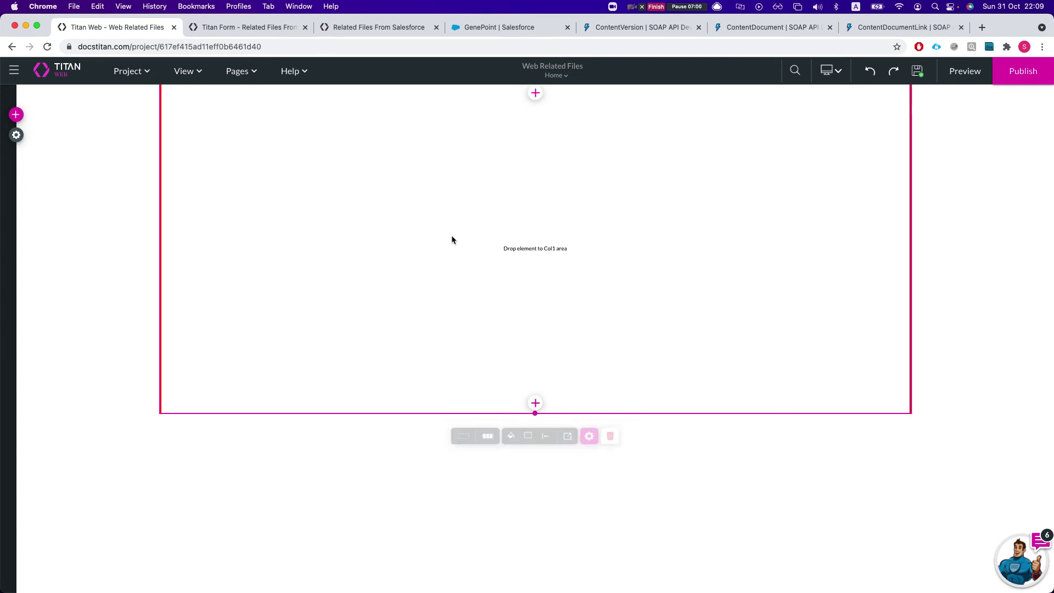
# Turn on Repeat for the page strip and close the column settings
pyautogui.click(597, 438)
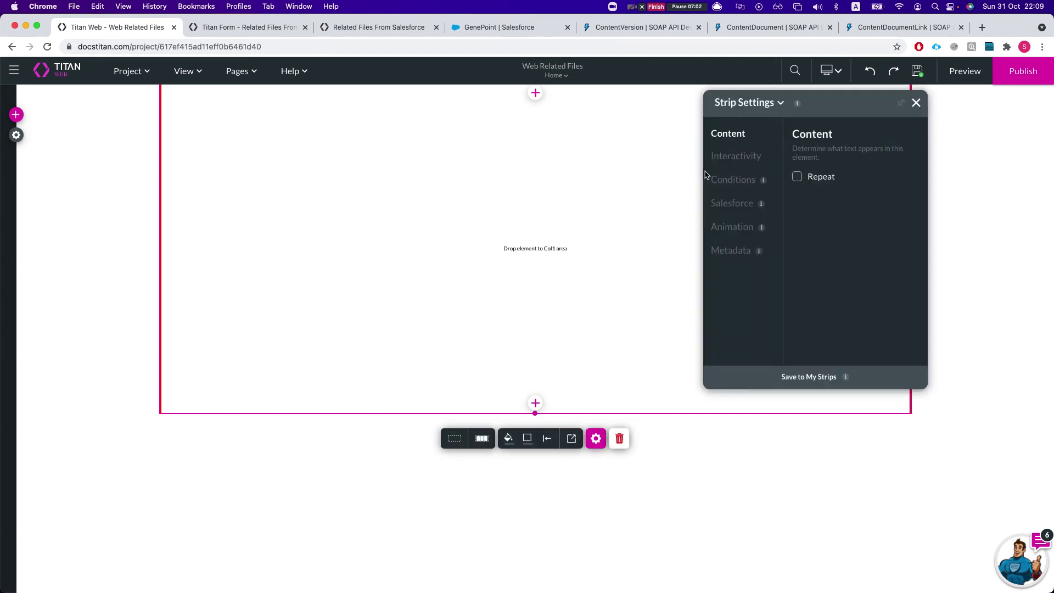
pyautogui.click(805, 177)
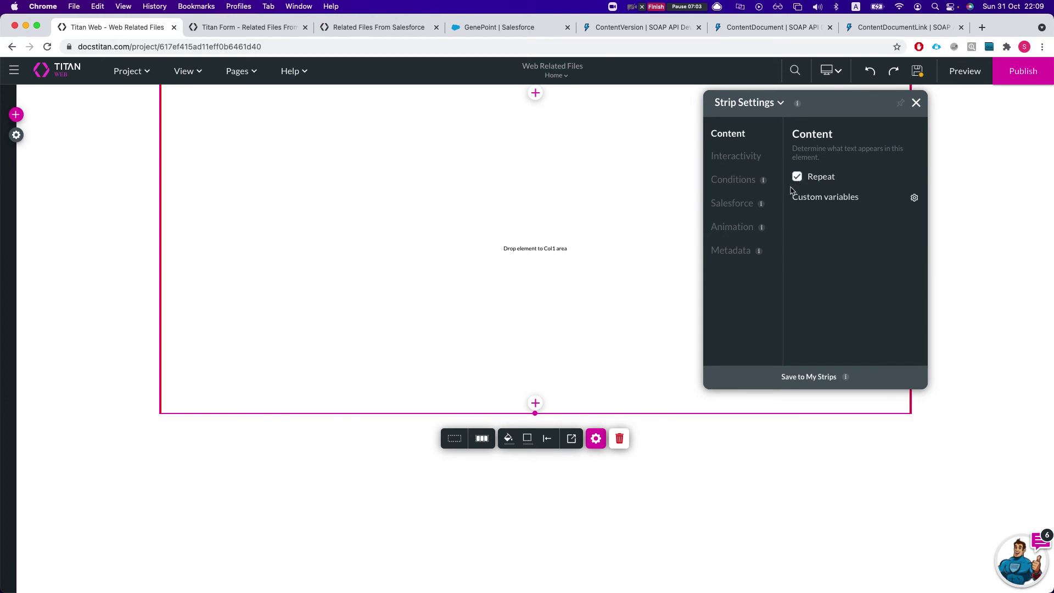
pyautogui.click(578, 182)
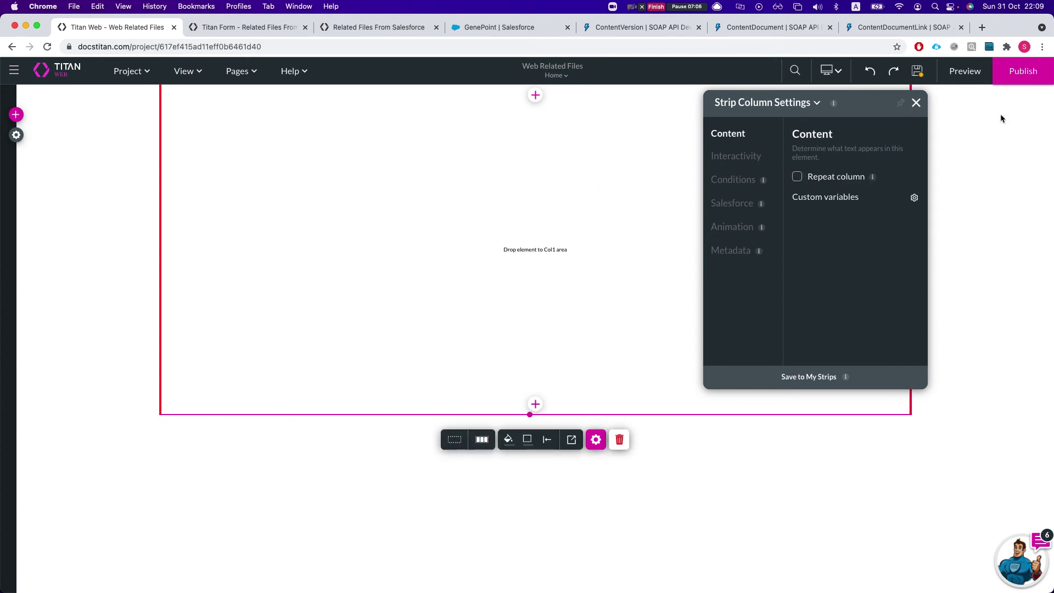
pyautogui.click(915, 103)
pyautogui.click(16, 114)
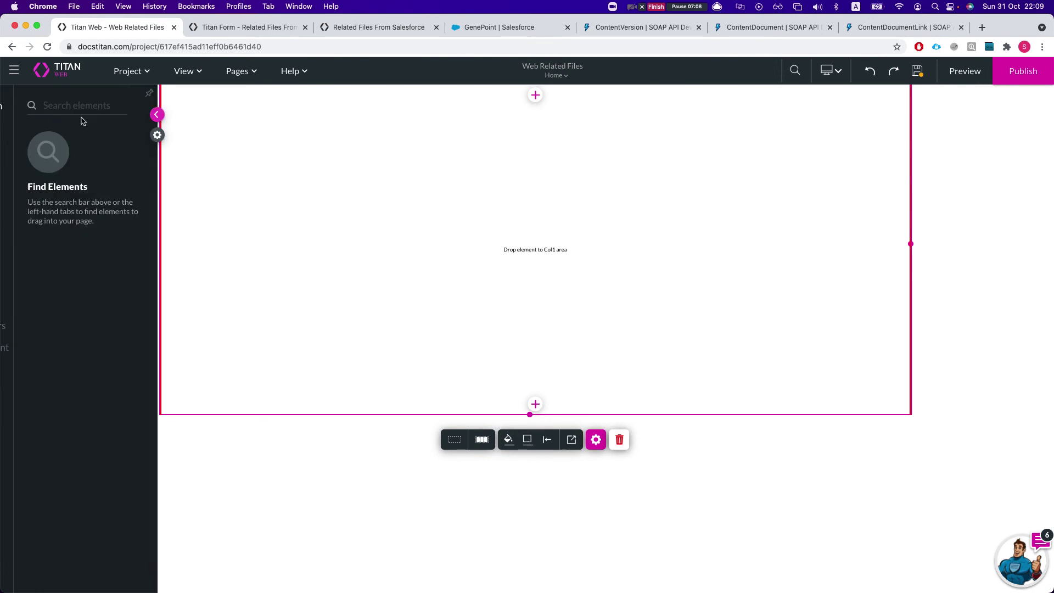
# Add a Lookup field to the strip using Salesforce Account, showing Account Name and storing Account ID
pyautogui.write('look')
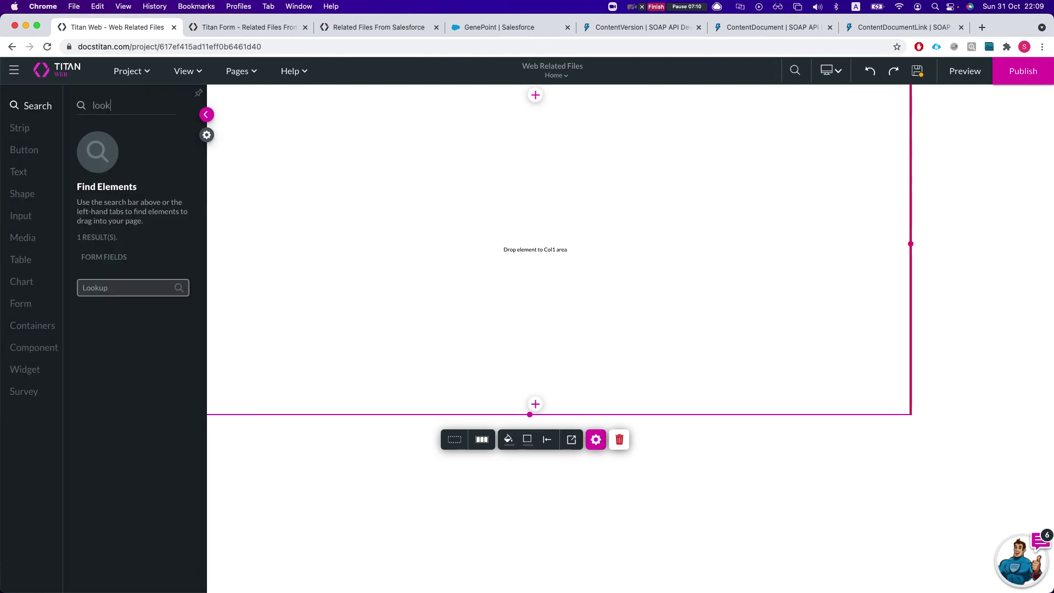
pyautogui.moveTo(126, 287); pyautogui.dragTo(417, 136)
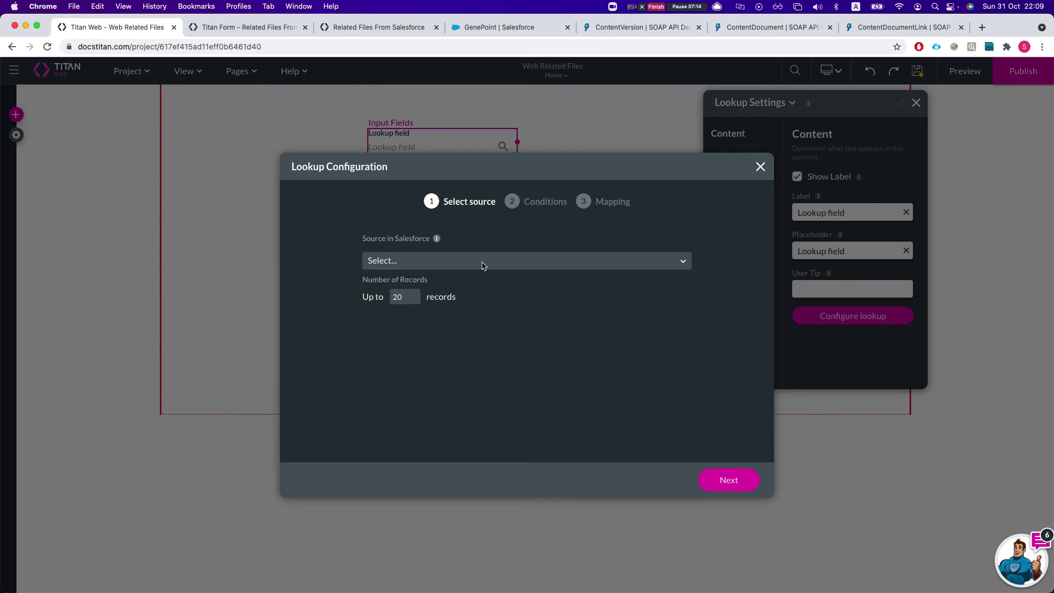
pyautogui.click(484, 259)
pyautogui.write('acc')
pyautogui.click(447, 305)
pyautogui.click(714, 479)
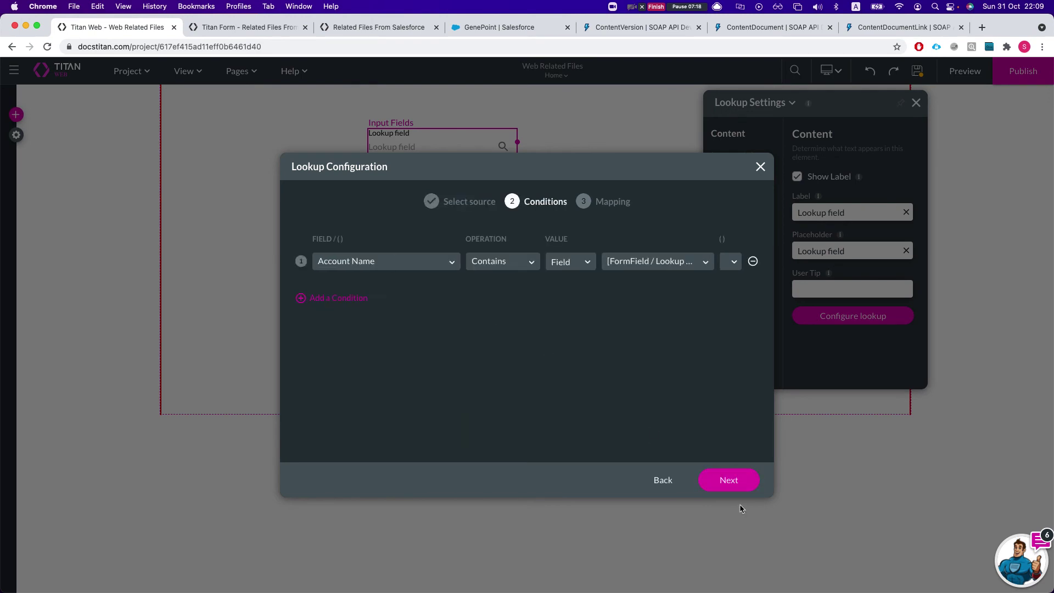
pyautogui.click(729, 480)
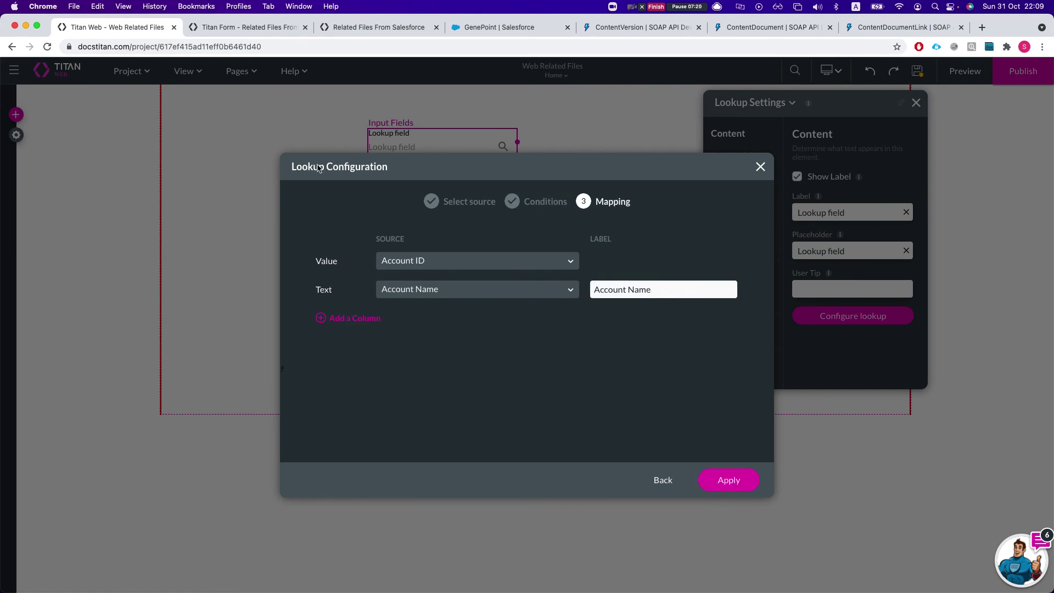
pyautogui.click(756, 485)
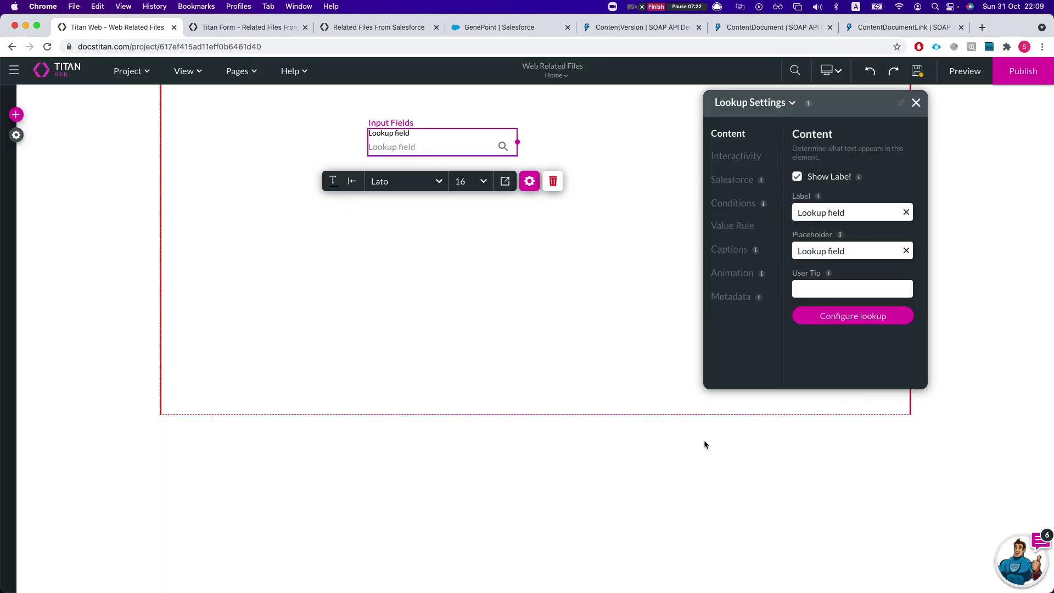
pyautogui.click(15, 114)
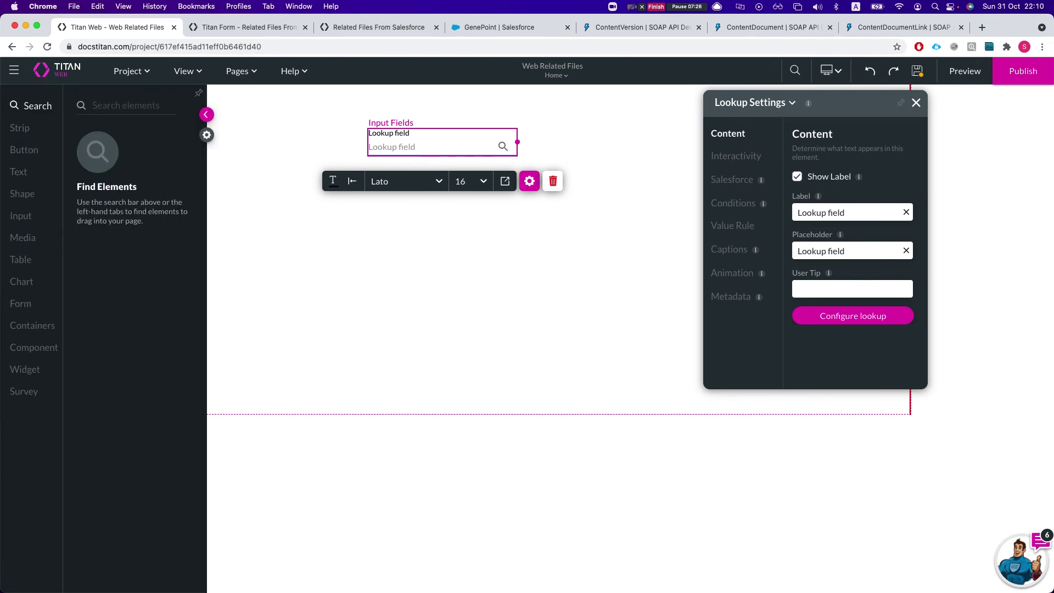
# Switch off the strip's Repeat option and move the Lookup field up and left
pyautogui.write('image')
pyautogui.moveTo(152, 271); pyautogui.dragTo(457, 302)
pyautogui.click(414, 145)
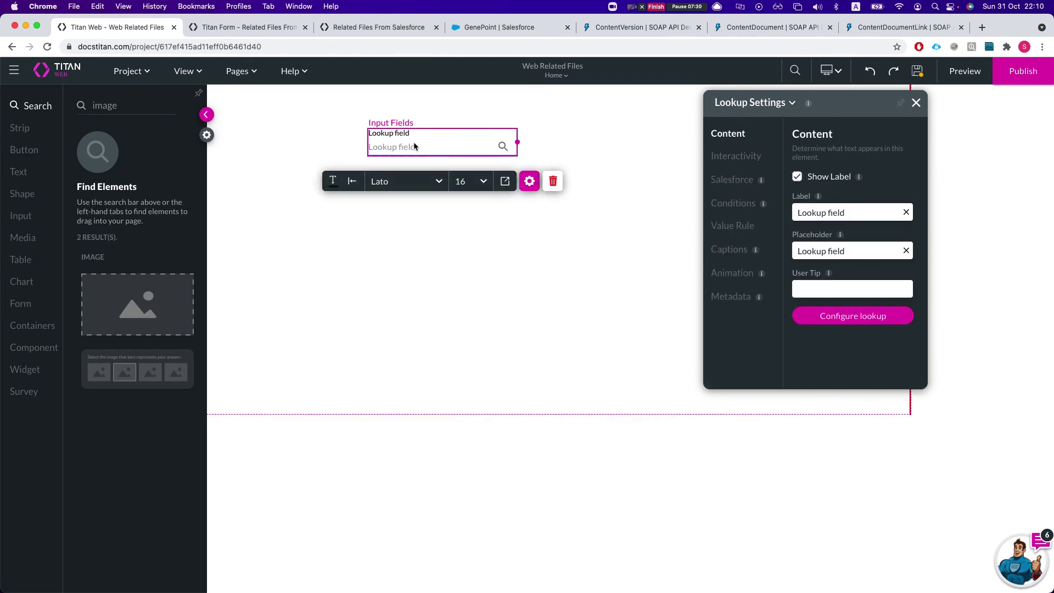
pyautogui.click(462, 309)
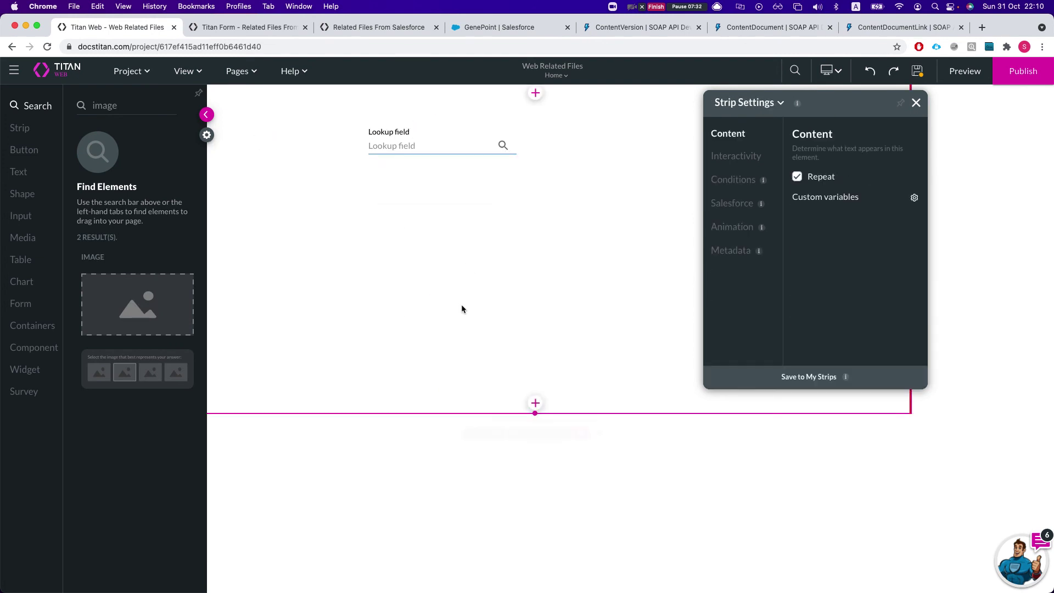
pyautogui.click(544, 201)
pyautogui.click(796, 176)
pyautogui.click(431, 139)
pyautogui.moveTo(430, 139); pyautogui.dragTo(361, 122)
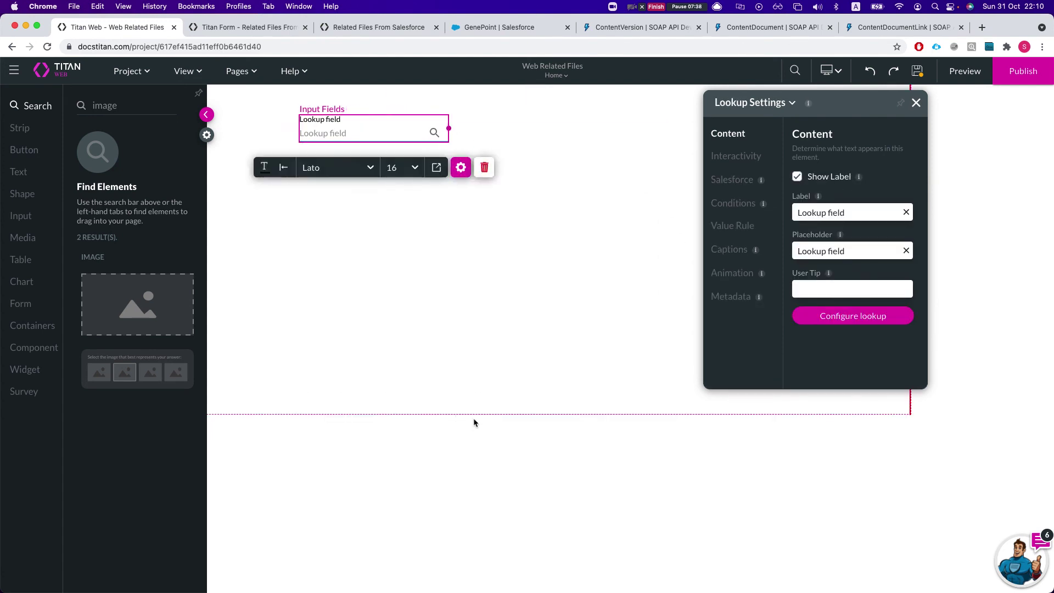
pyautogui.click(474, 426)
# Add a Blank Strip below, shrink the upper strip's height, and shift the Lookup right
pyautogui.doubleClick(139, 111)
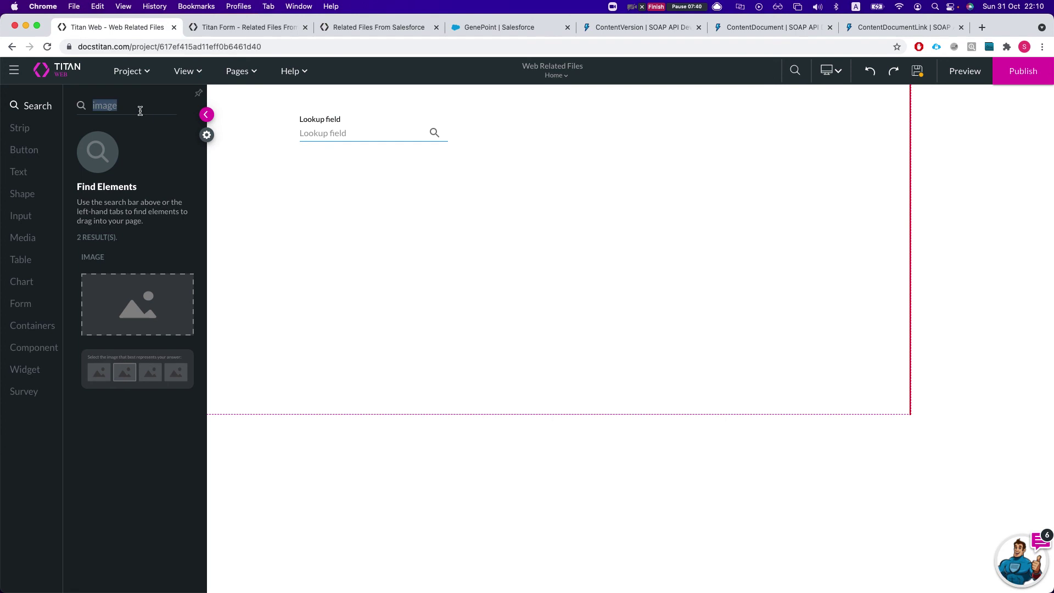
pyautogui.write('stri')
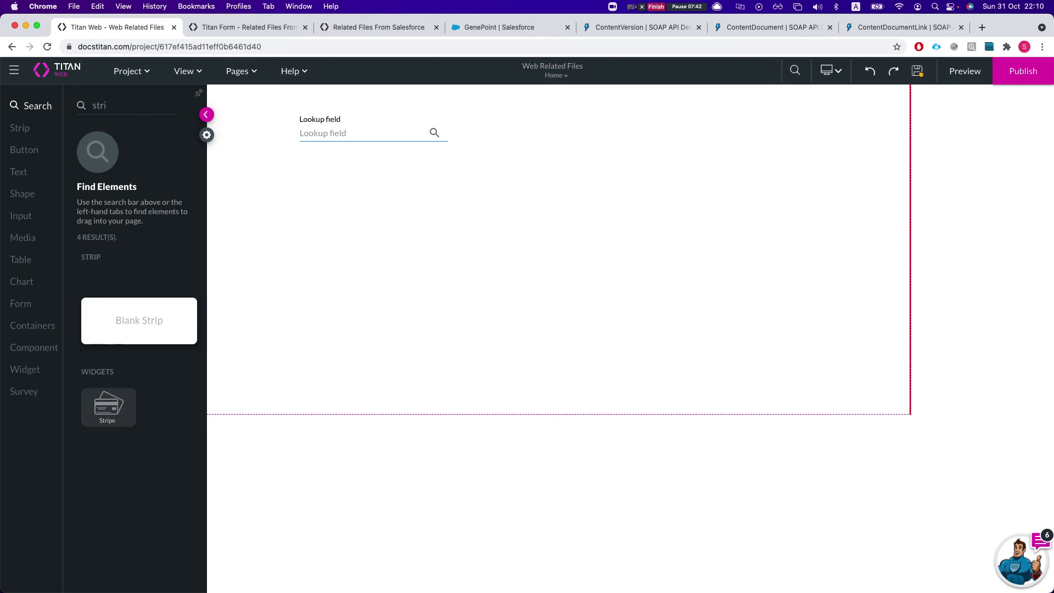
pyautogui.moveTo(168, 308); pyautogui.dragTo(325, 470)
pyautogui.moveTo(134, 321); pyautogui.dragTo(495, 535)
pyautogui.scroll(-3, 410, 333)
pyautogui.scroll(3, 348, 321)
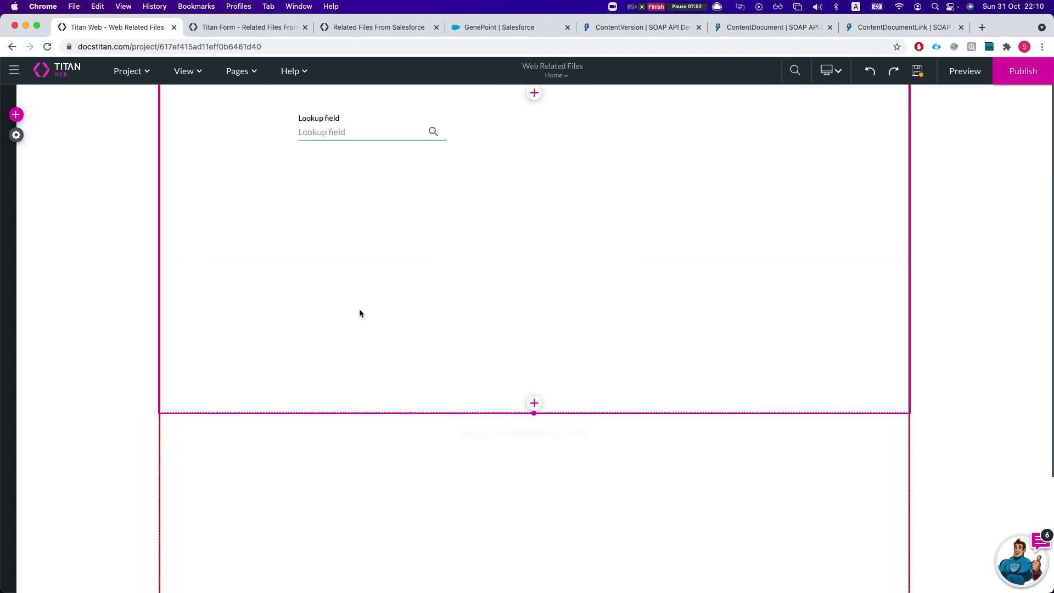
pyautogui.click(357, 311)
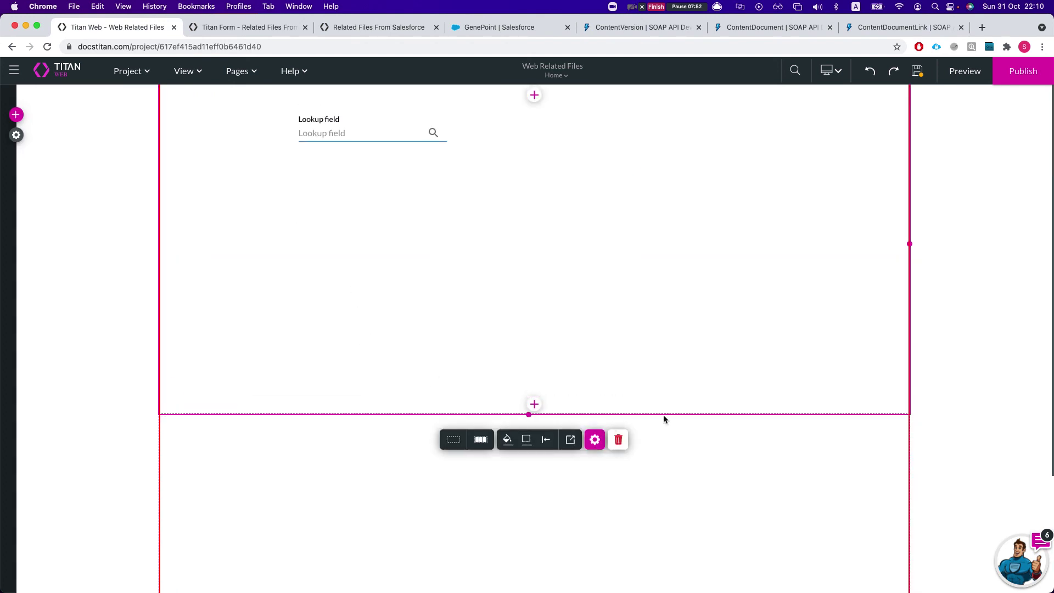
pyautogui.click(530, 417)
pyautogui.click(330, 376)
pyautogui.moveTo(527, 412); pyautogui.dragTo(498, 222)
pyautogui.moveTo(389, 136); pyautogui.dragTo(522, 154)
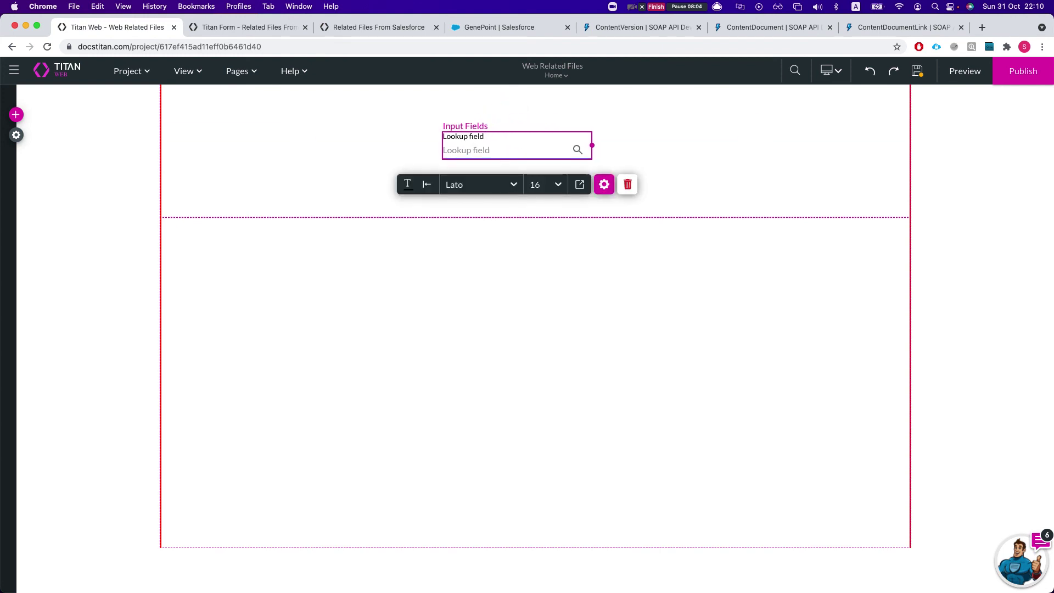
pyautogui.click(16, 114)
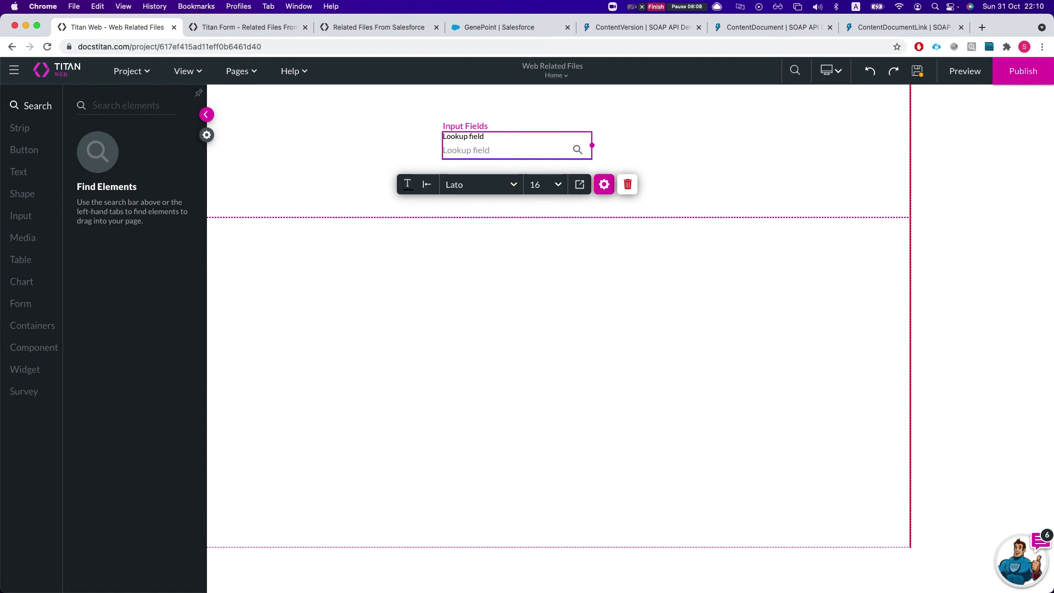
# Place an image element in the lower strip and start a new Salesforce integration for it
pyautogui.write('image')
pyautogui.moveTo(137, 305); pyautogui.dragTo(476, 372)
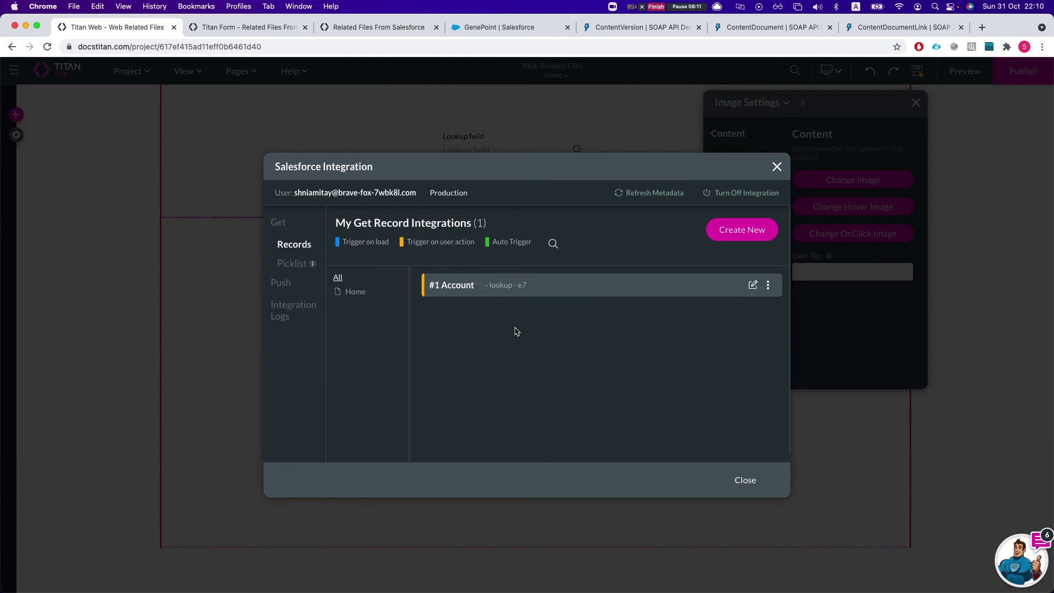
pyautogui.click(495, 235)
pyautogui.click(741, 230)
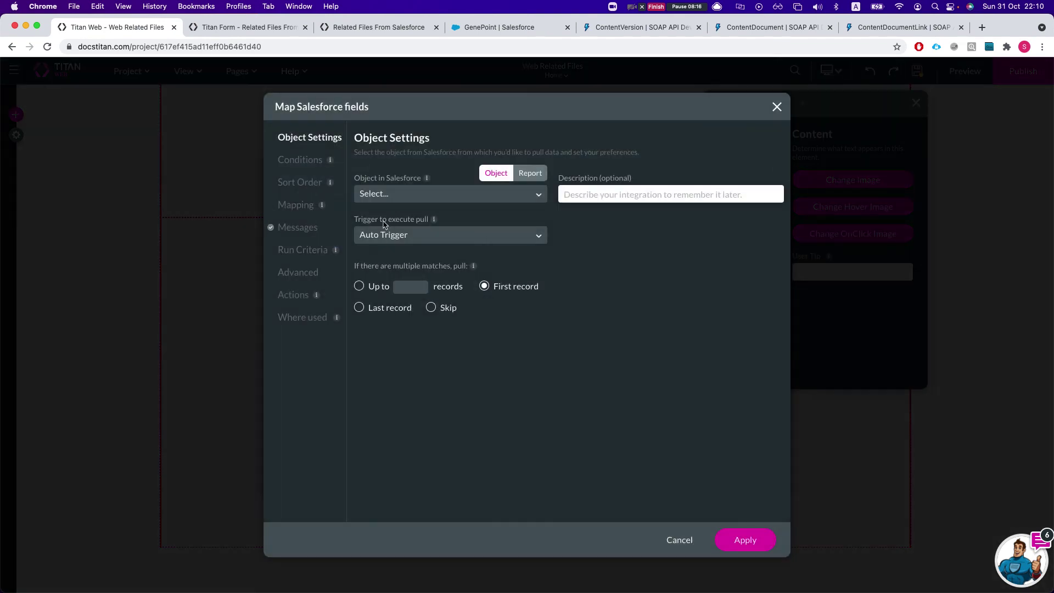
# Pull from the RelatedFiles object on Auto Trigger, limited to up to 30 records
pyautogui.click(427, 198)
pyautogui.write('related')
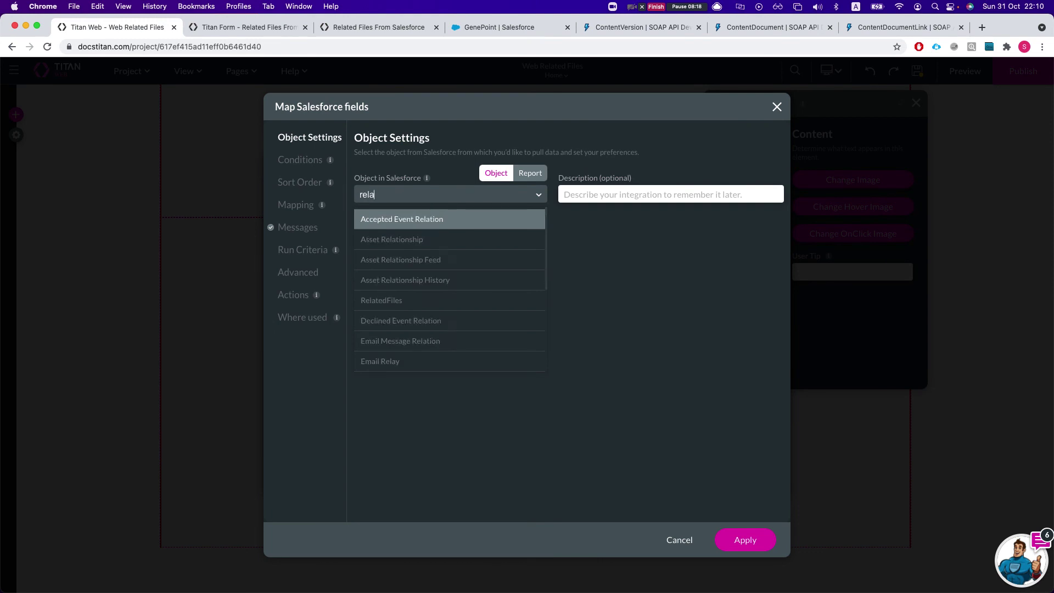
pyautogui.press('Return')
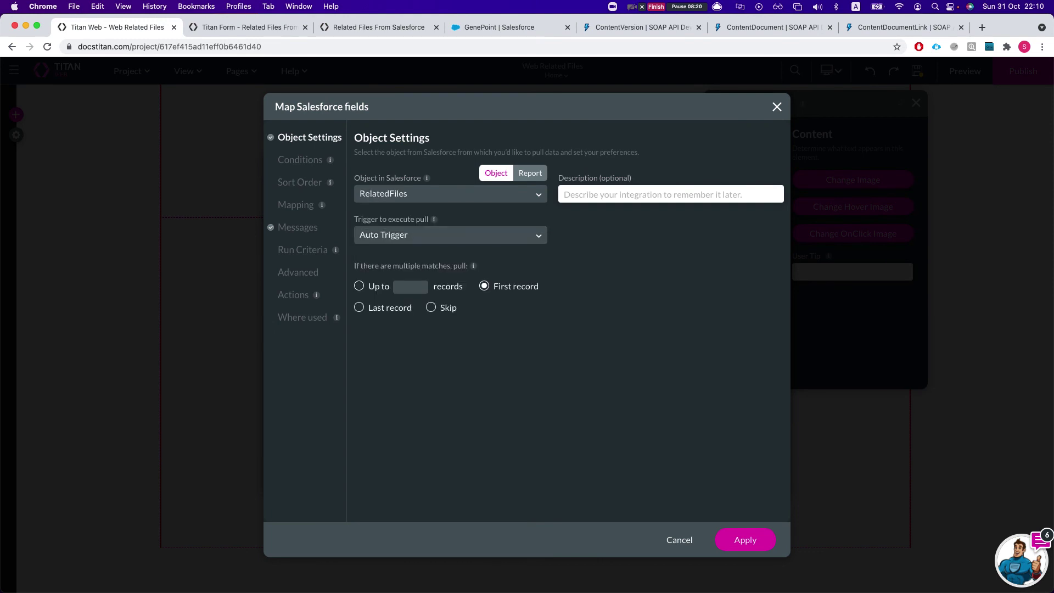
pyautogui.click(433, 236)
pyautogui.click(432, 241)
pyautogui.click(420, 284)
# Add the condition First Publish Location ID Equals the Lookup field / Value
pyautogui.click(301, 160)
pyautogui.click(385, 203)
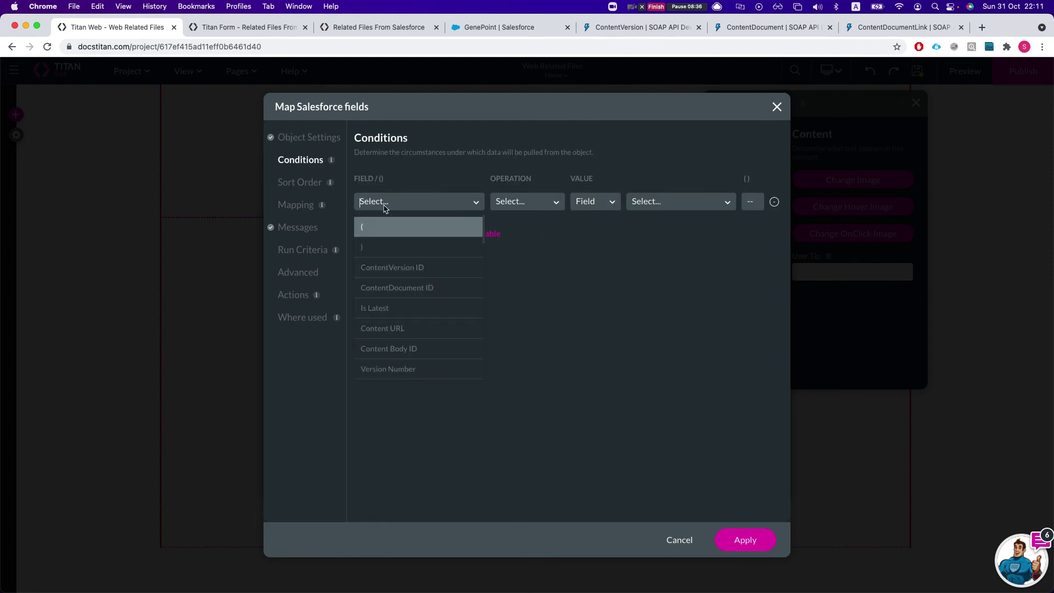
pyautogui.write('Firs')
pyautogui.press('Return')
pyautogui.click(526, 201)
pyautogui.click(528, 245)
pyautogui.click(611, 203)
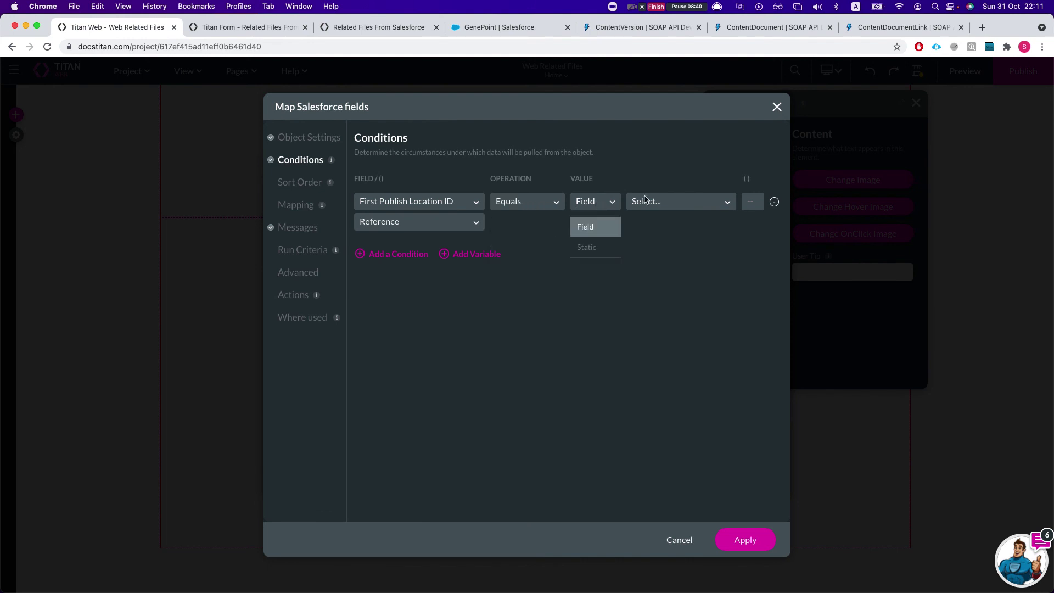
pyautogui.click(667, 201)
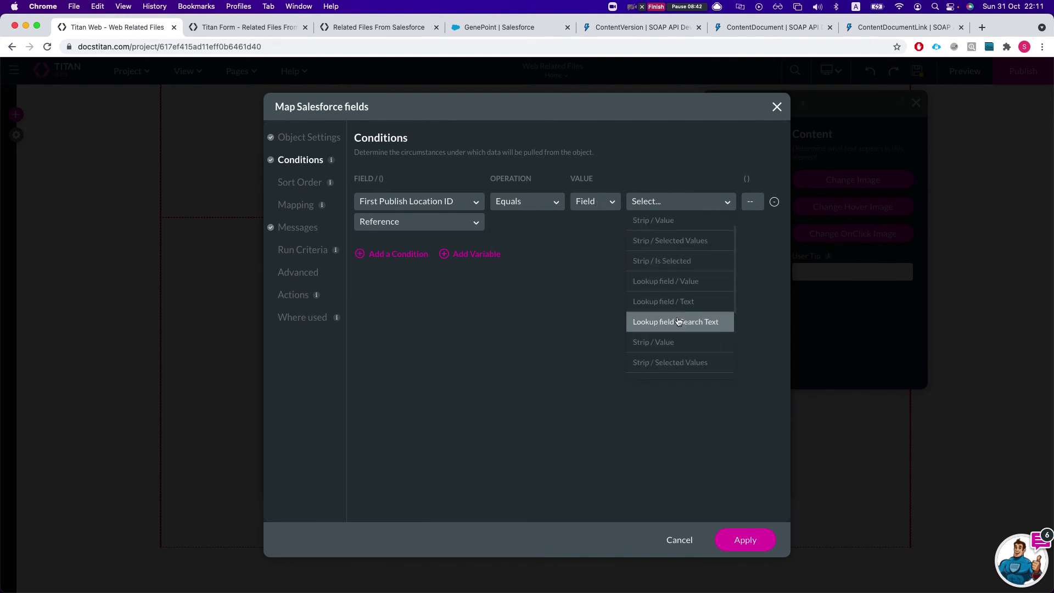
pyautogui.click(673, 281)
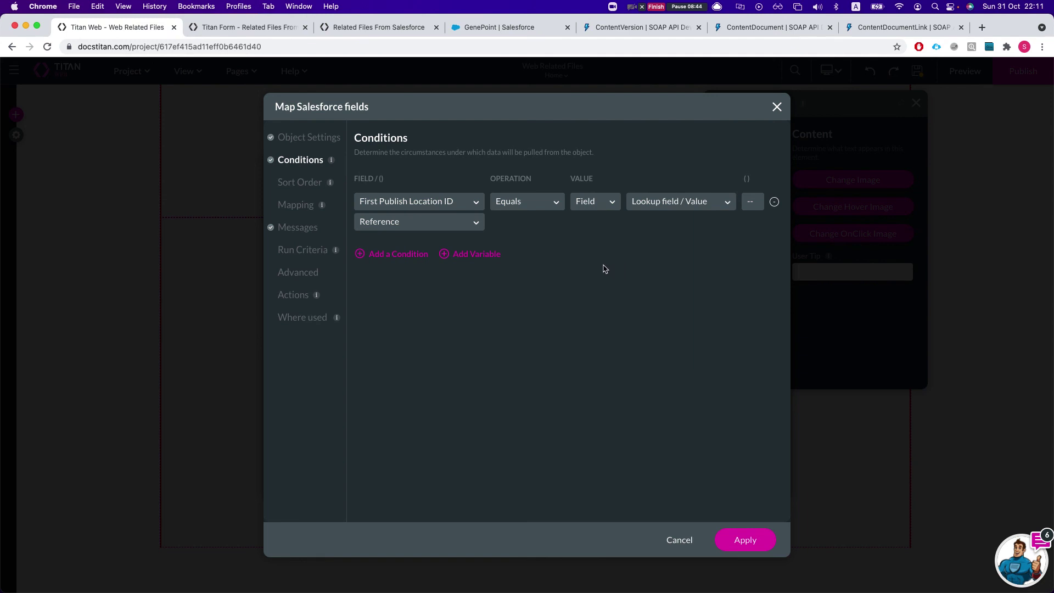
# Map Version Data to the Image element, apply, and dismiss the integration list and image picker
pyautogui.click(297, 212)
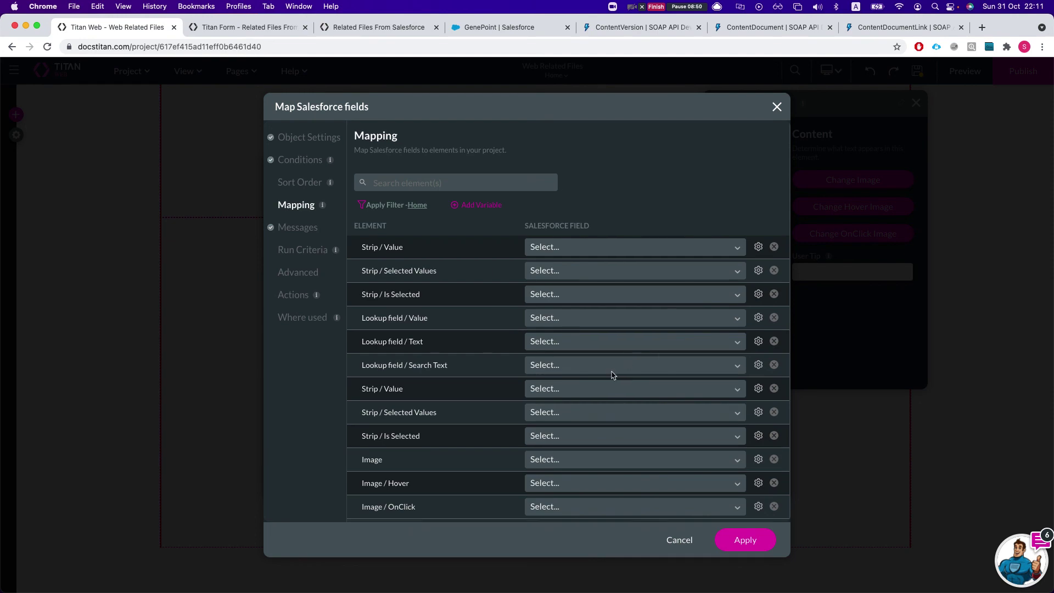
pyautogui.click(643, 461)
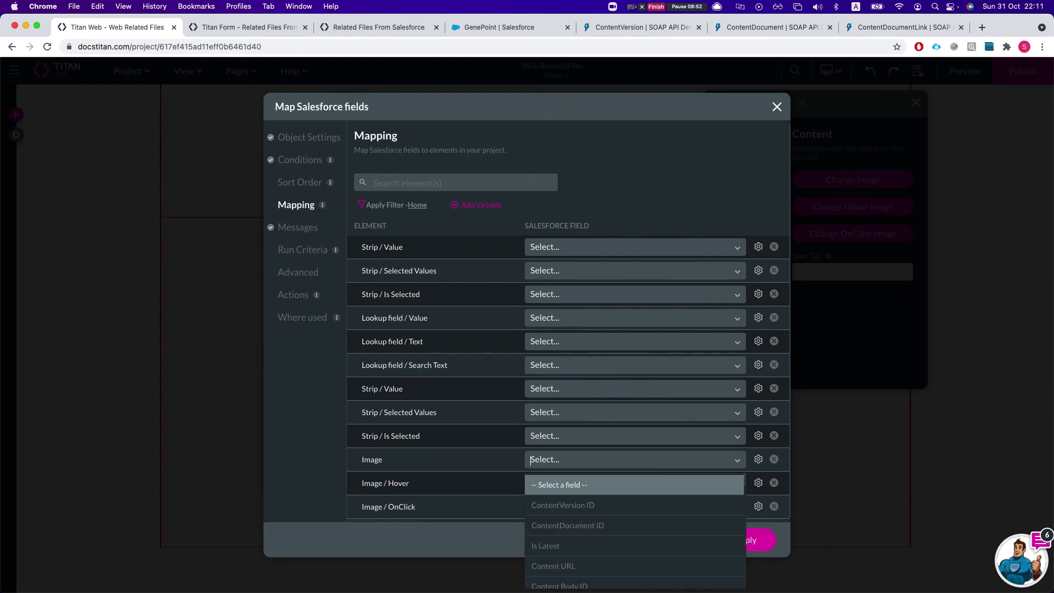
pyautogui.write('vers')
pyautogui.press('Down')
pyautogui.press('Down')
pyautogui.press('Return')
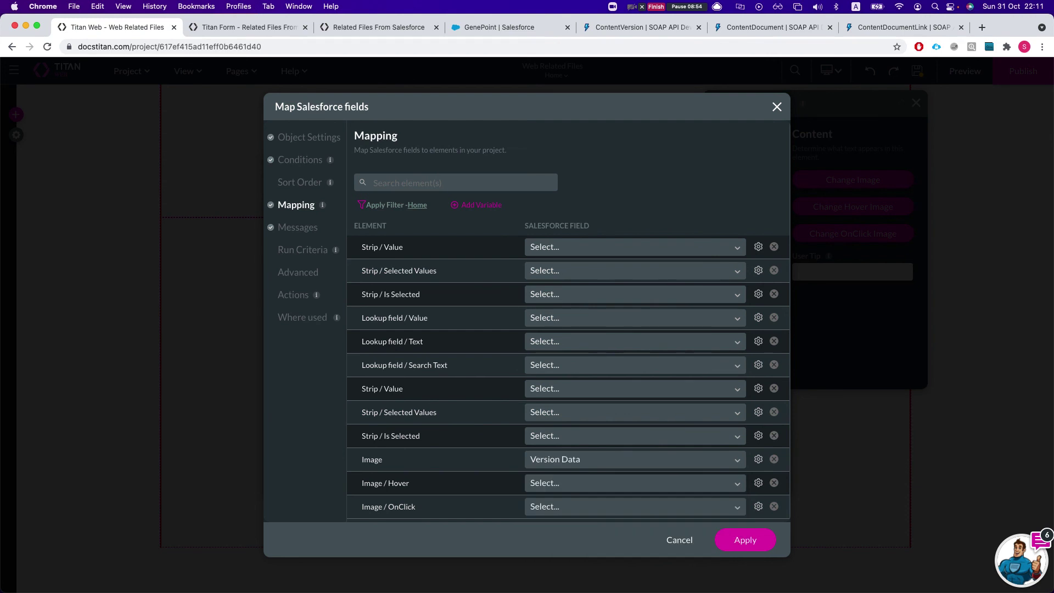
pyautogui.click(745, 540)
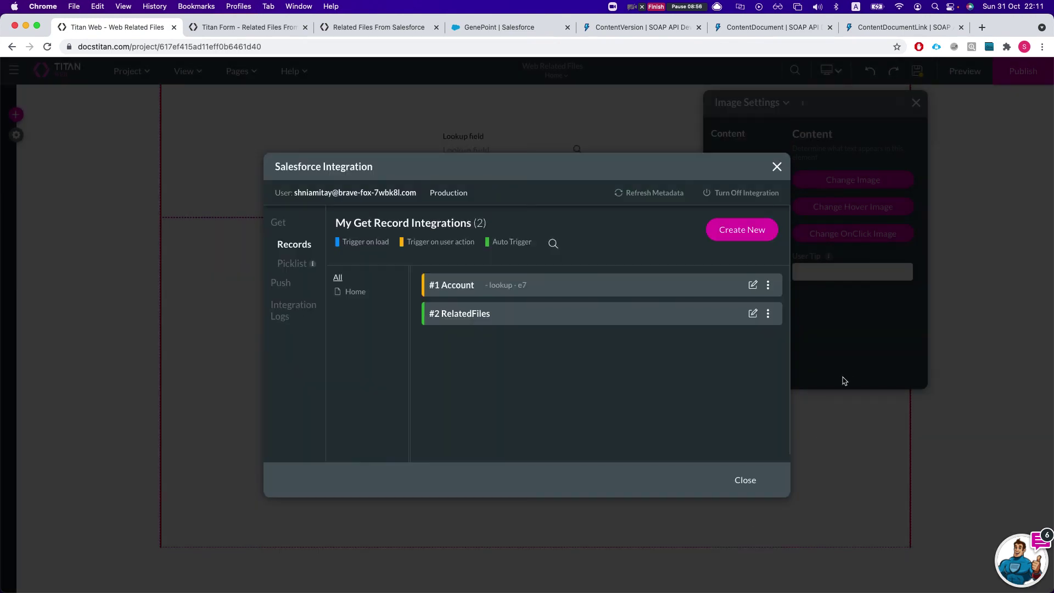
pyautogui.click(729, 480)
pyautogui.click(555, 438)
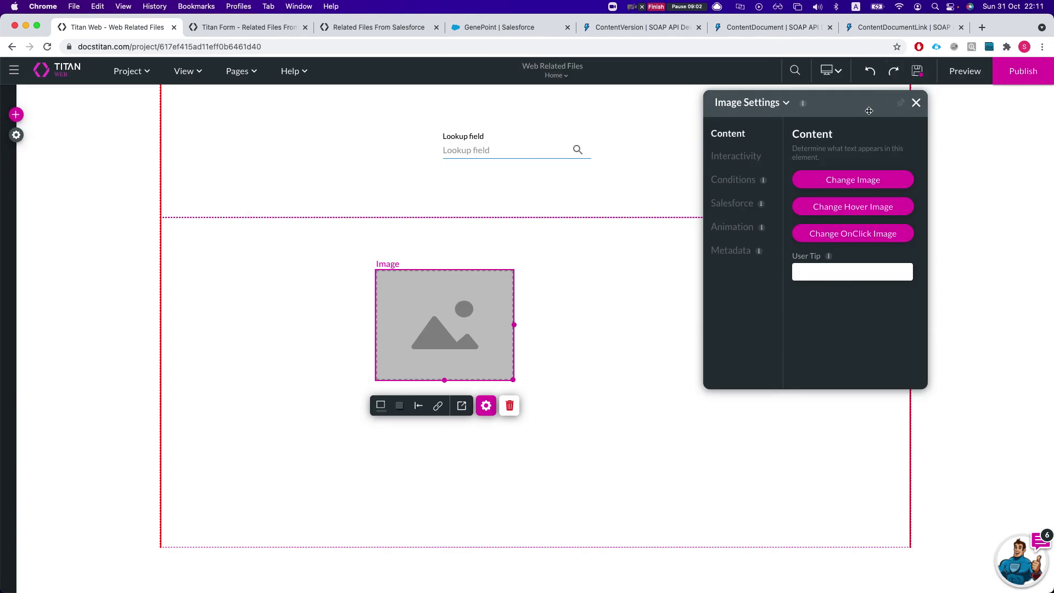
# Resize the image to about 438 by 350, move it higher, save, and preview the page
pyautogui.moveTo(513, 379); pyautogui.dragTo(556, 415)
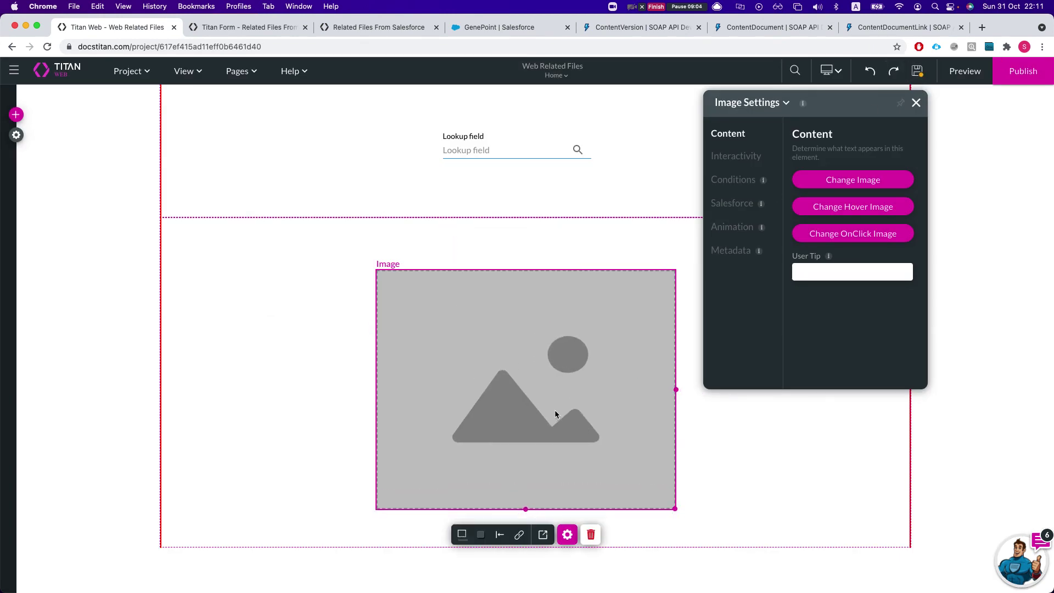
pyautogui.moveTo(675, 509); pyautogui.dragTo(638, 481)
pyautogui.moveTo(584, 393); pyautogui.dragTo(581, 365)
pyautogui.click(919, 72)
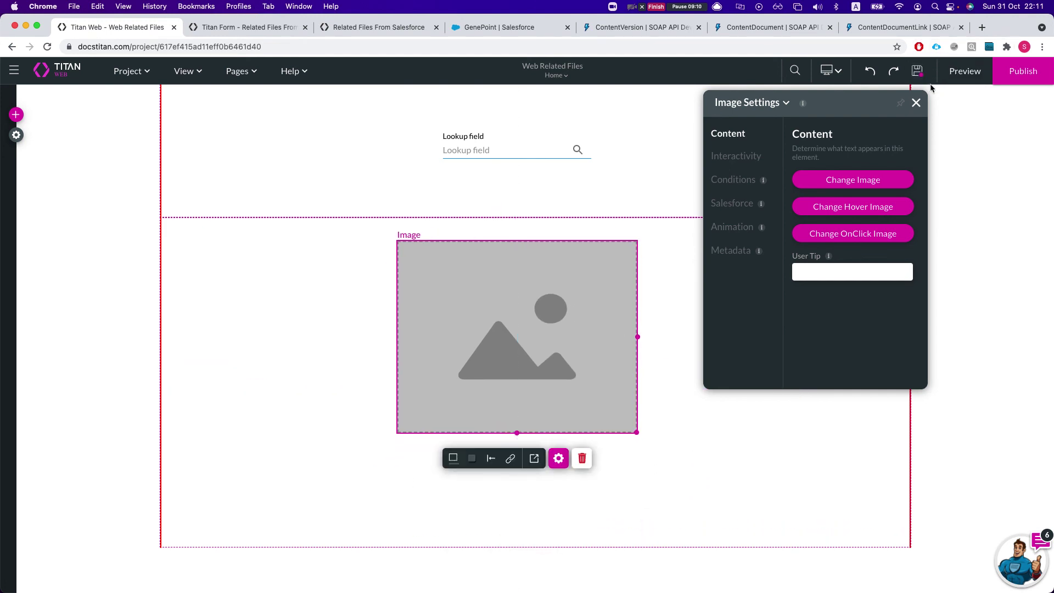
pyautogui.click(957, 77)
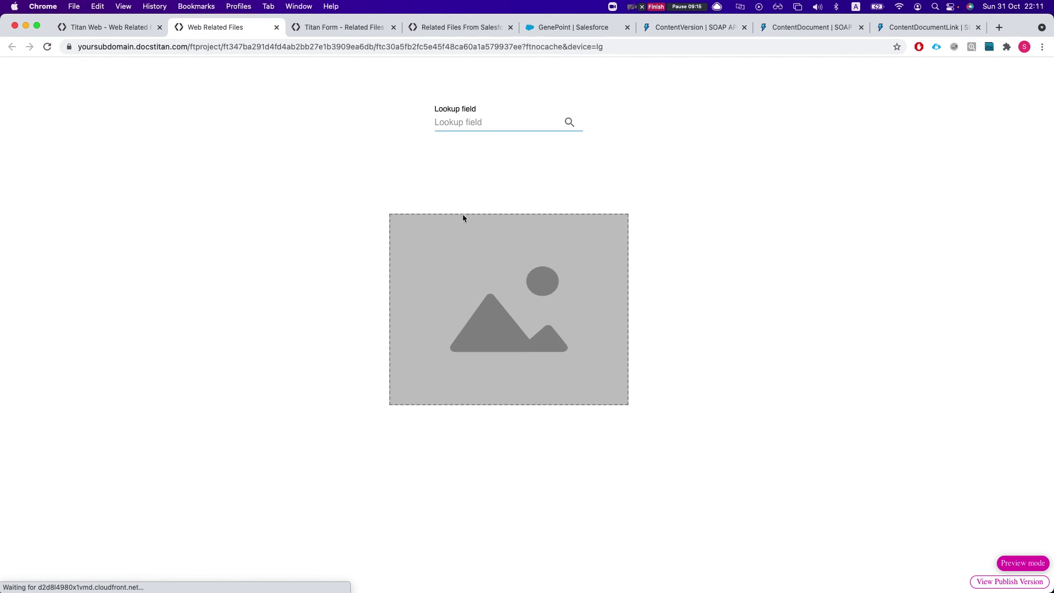
# Search 'genep' in the preview's Lookup field, select GenePoint, then return to the editor
pyautogui.click(477, 121)
pyautogui.write('gene')
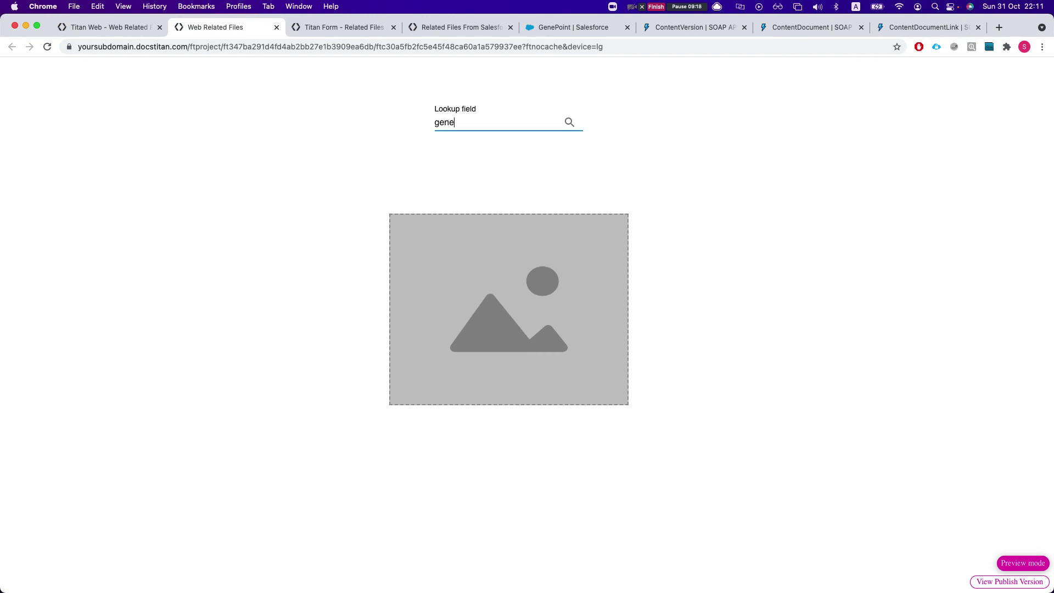
pyautogui.write('p')
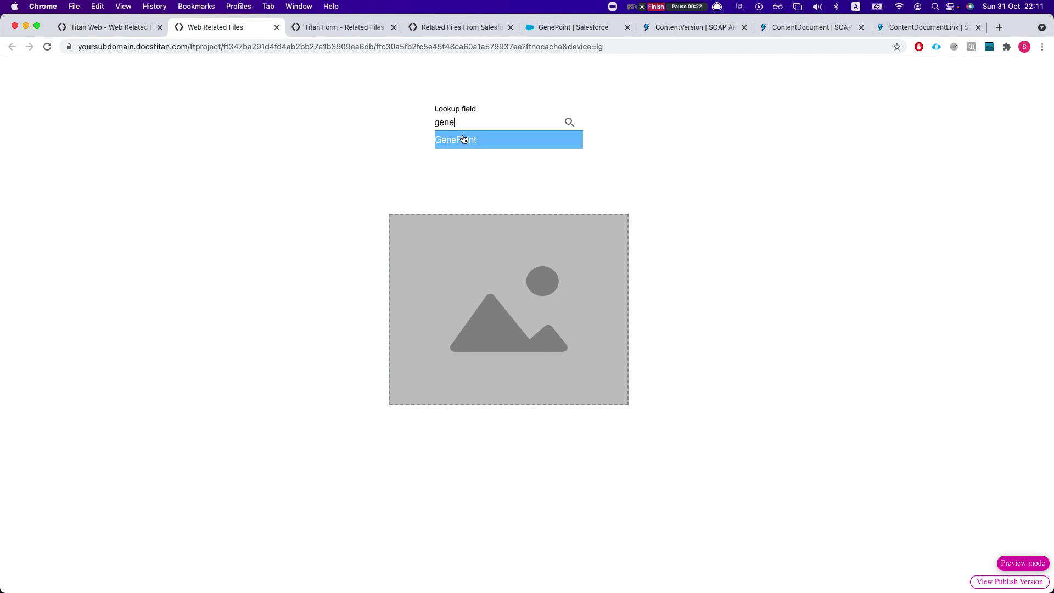
pyautogui.click(463, 139)
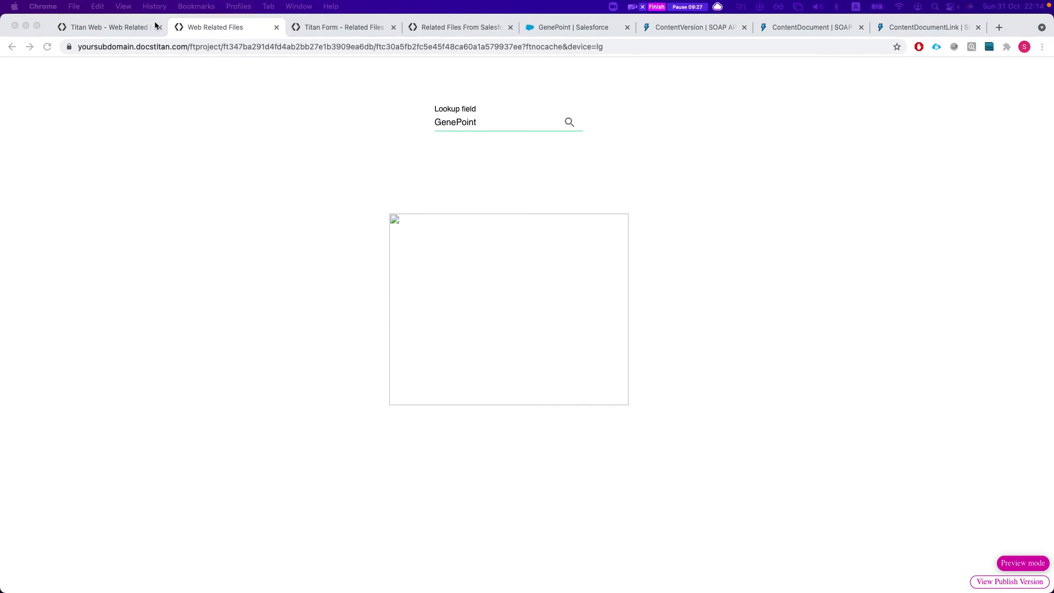
pyautogui.click(155, 25)
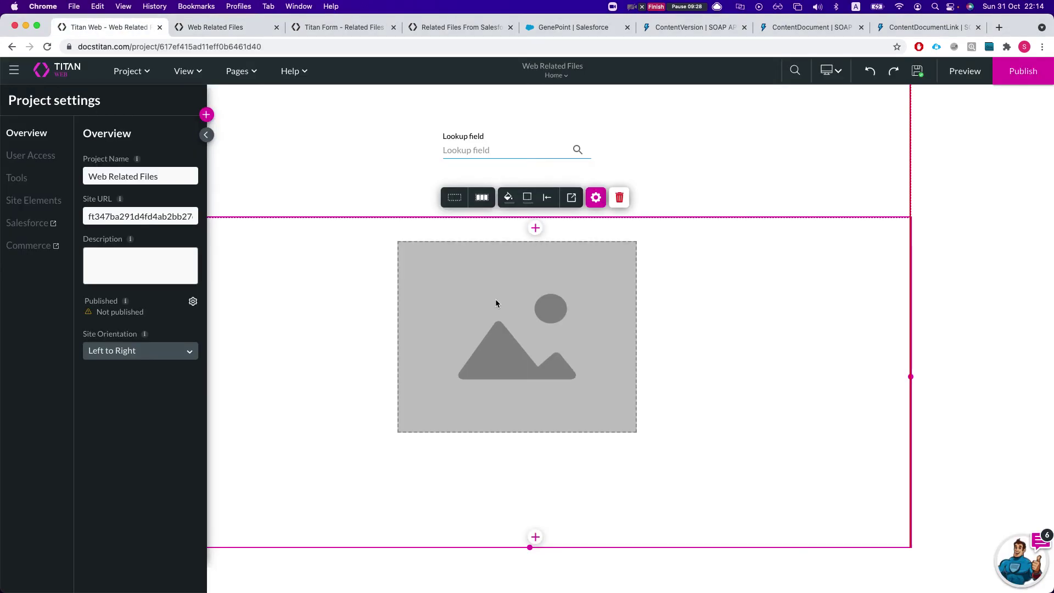
# Switch on Repeat for the image strip, then go back to the preview tab
pyautogui.click(590, 198)
pyautogui.click(797, 178)
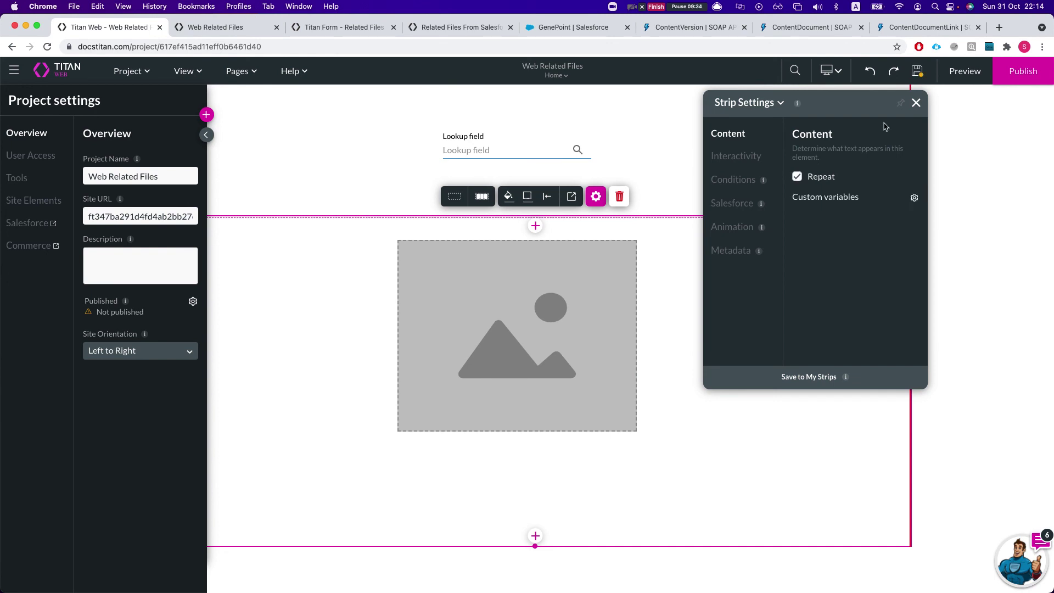
pyautogui.click(916, 104)
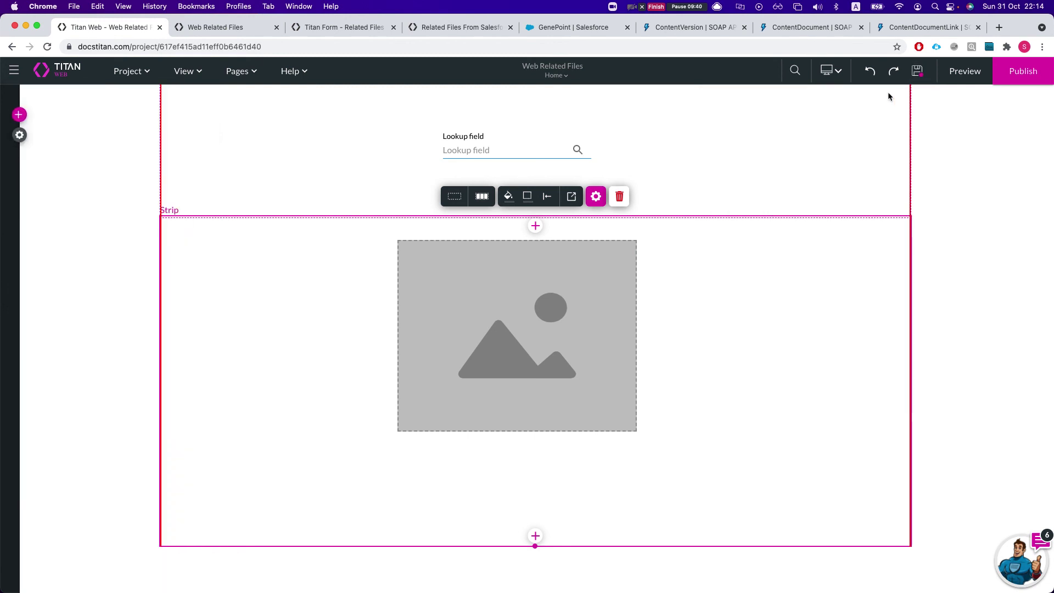
pyautogui.click(197, 27)
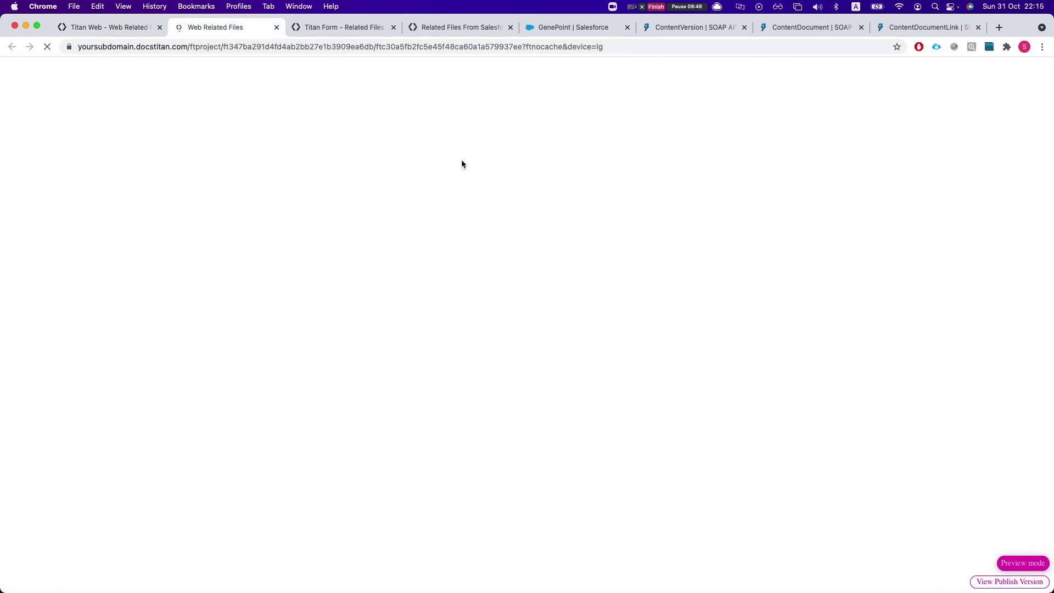
# Choose GenePoint by typing 'ge' in the Lookup field and review its repeated donkey images
pyautogui.click(476, 127)
pyautogui.write('gene')
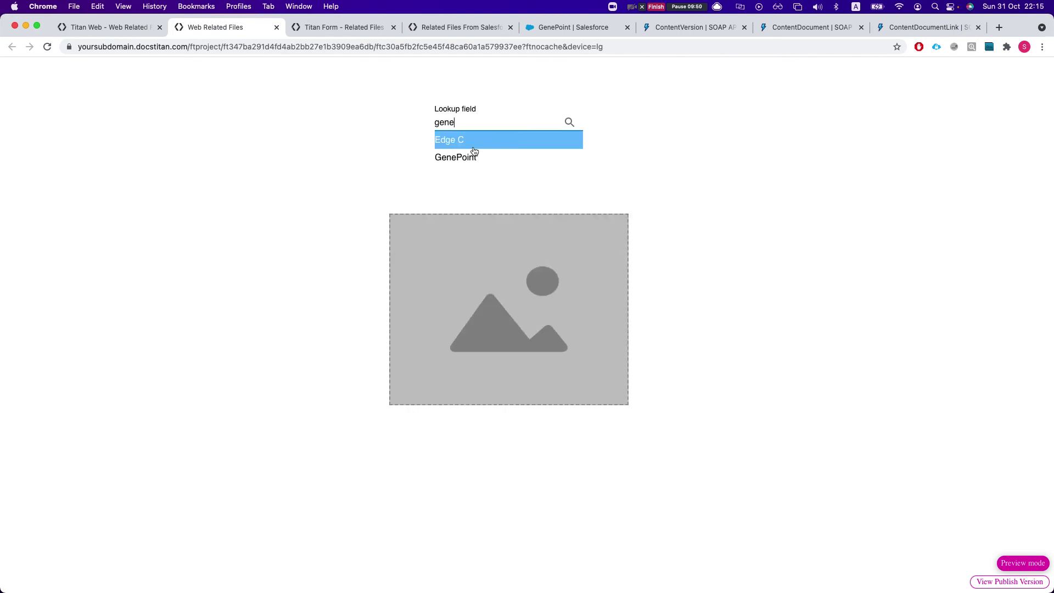
pyautogui.click(471, 157)
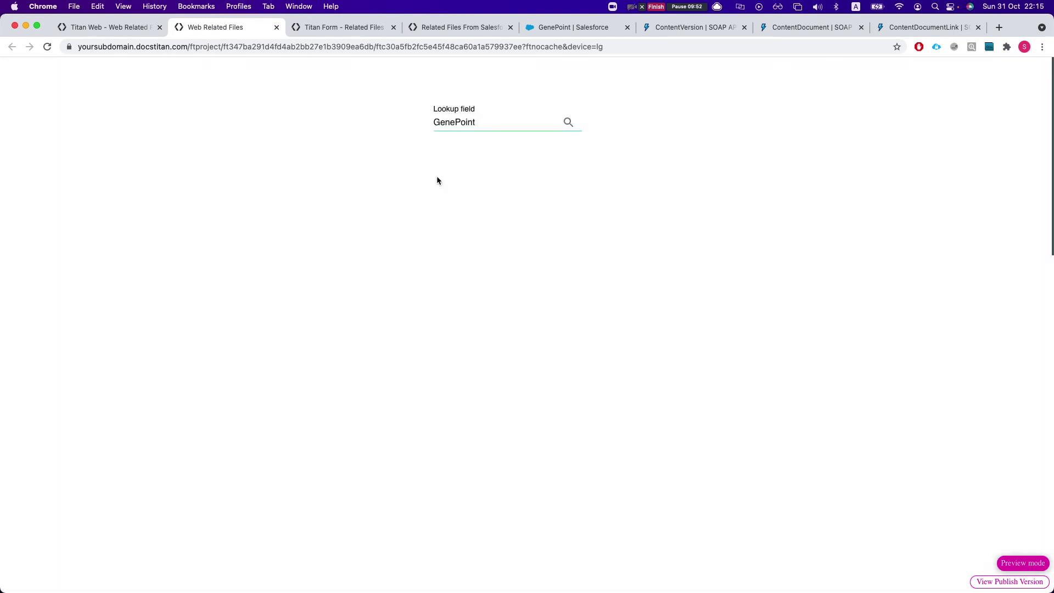
pyautogui.scroll(-5, 501, 262)
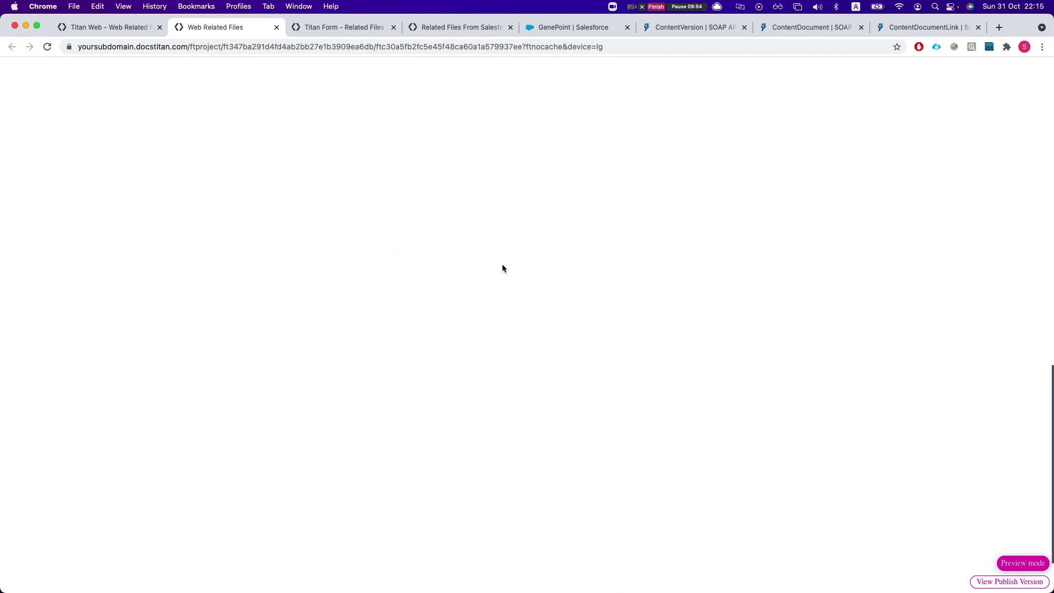
pyautogui.scroll(10, 506, 266)
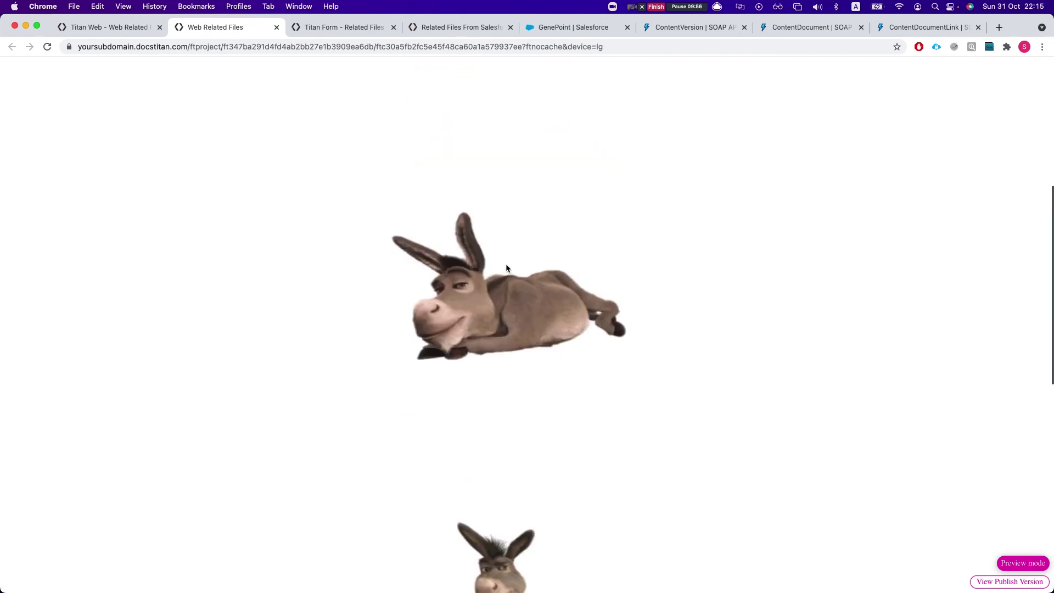
pyautogui.scroll(1, 506, 268)
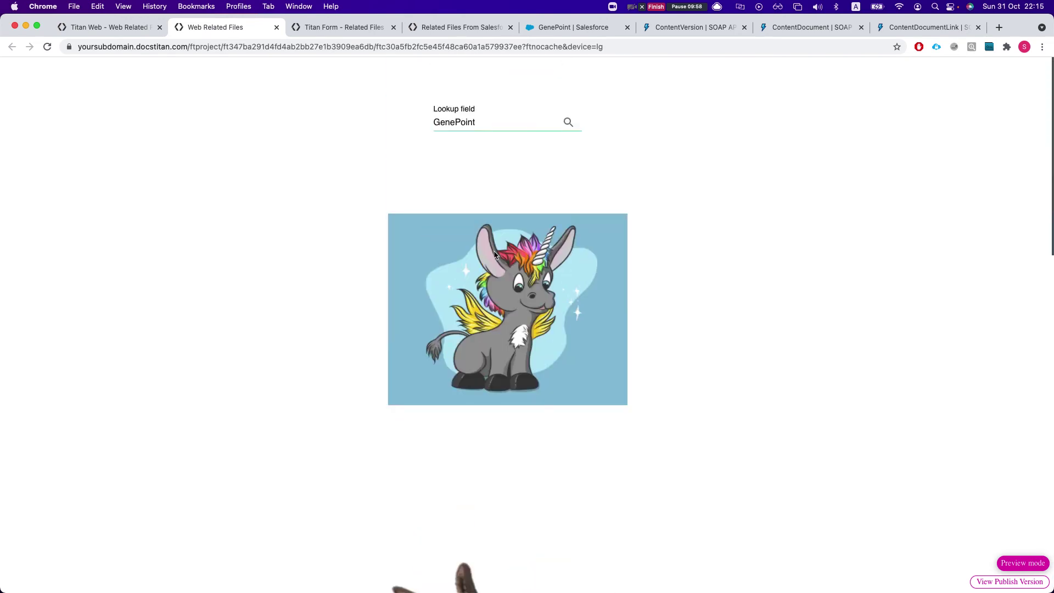